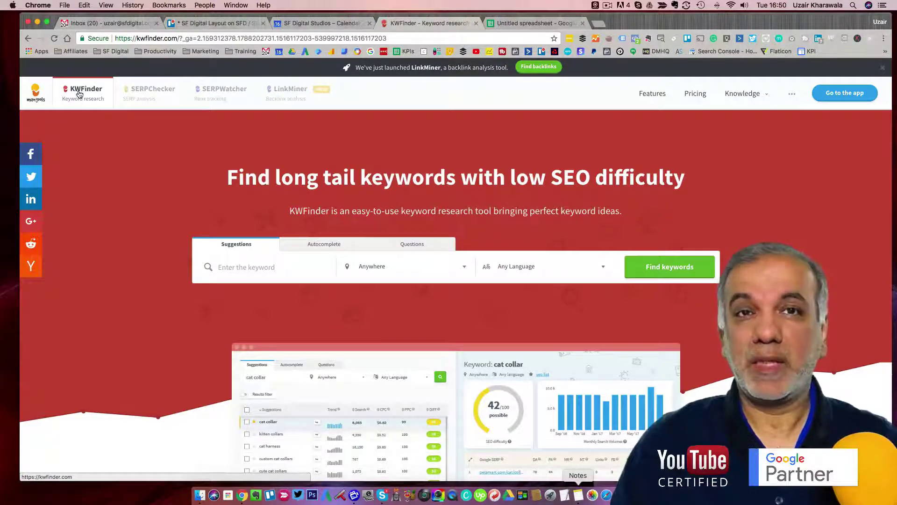
Step: Load the KWFinder keyword research page, and review the list of free-from baking seed keywords in the Notes app
click(80, 100)
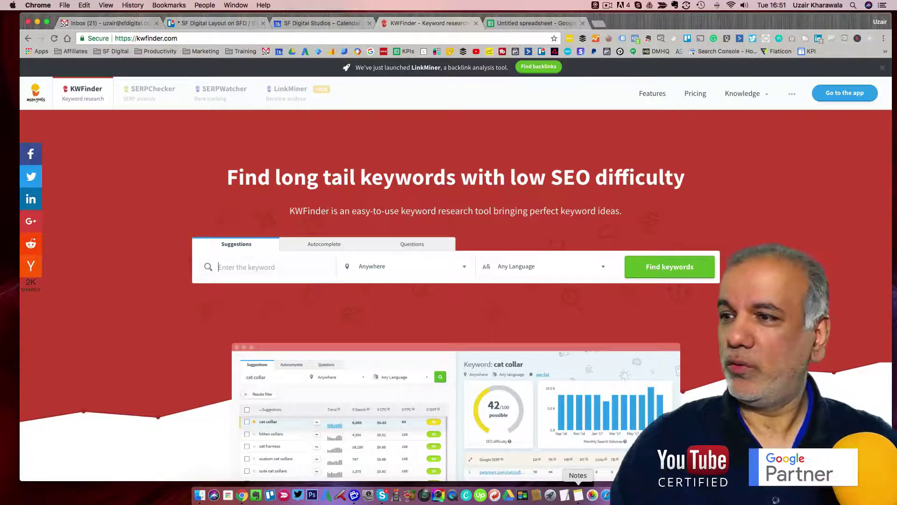
click(580, 489)
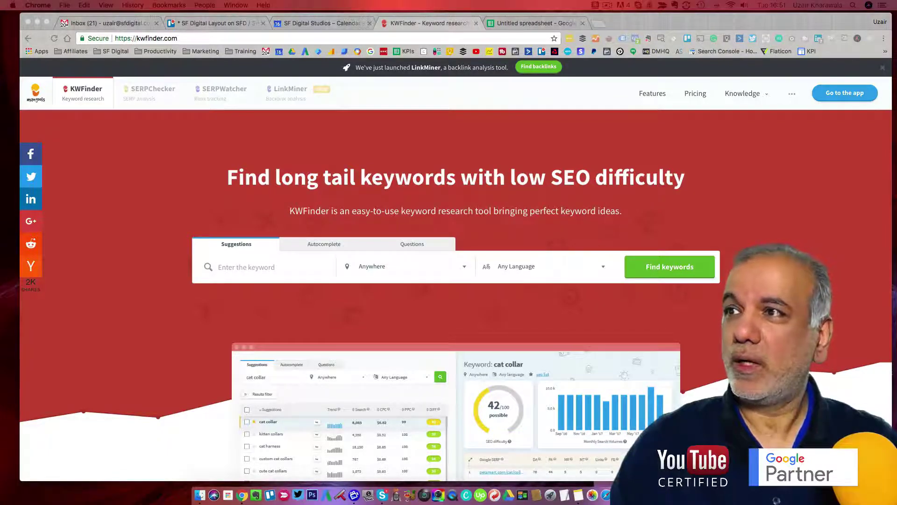
click(510, 229)
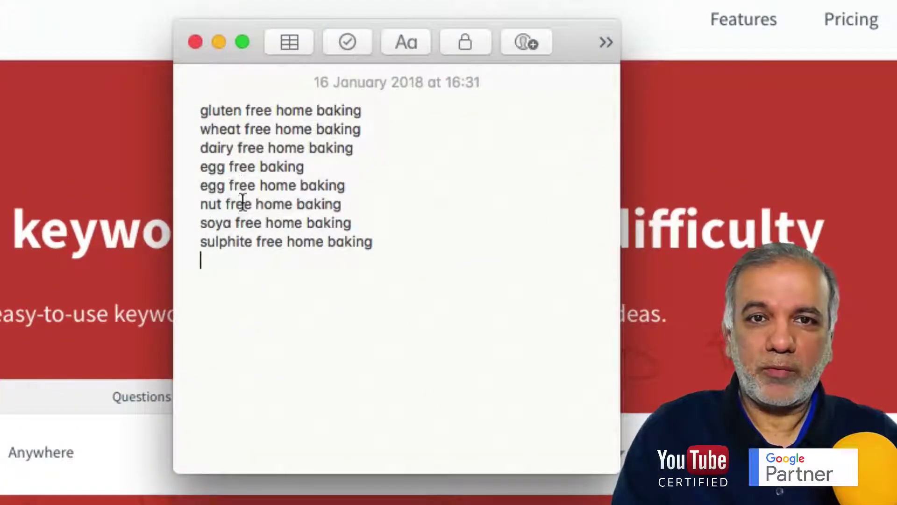
click(378, 242)
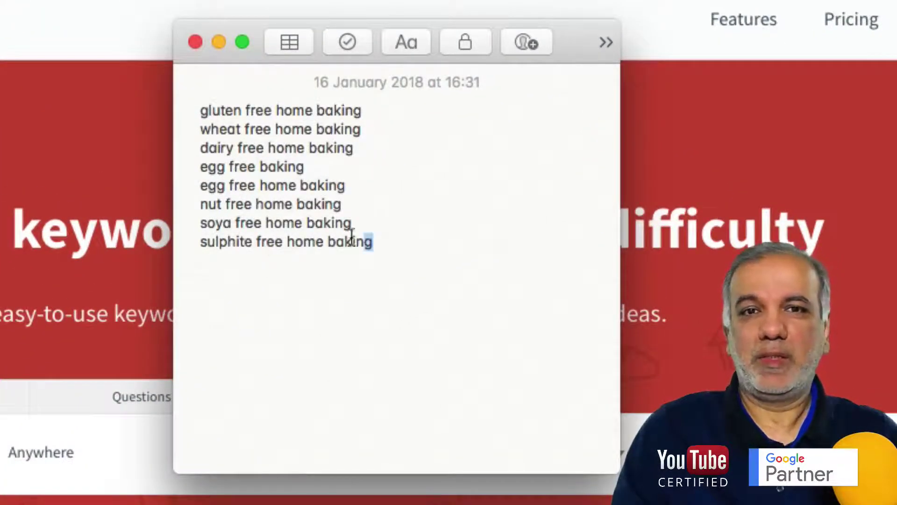
drag(378, 242, 155, 98)
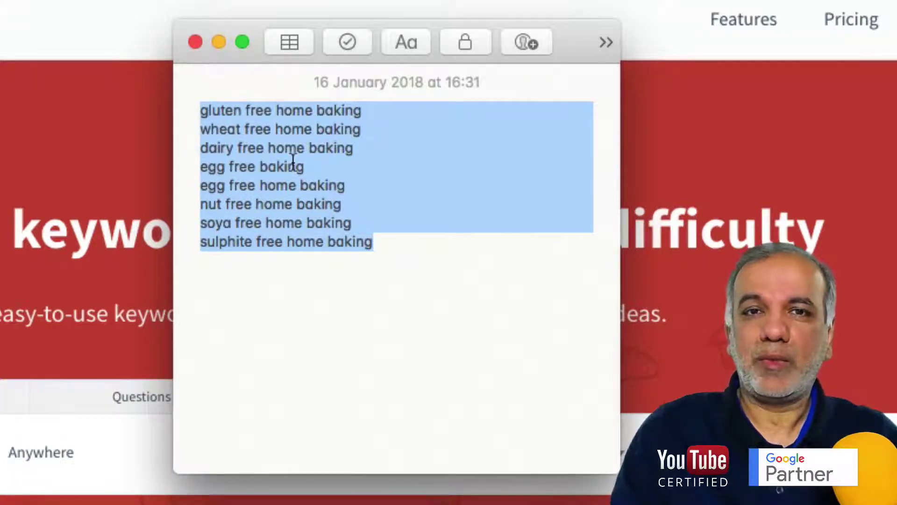
key(Left)
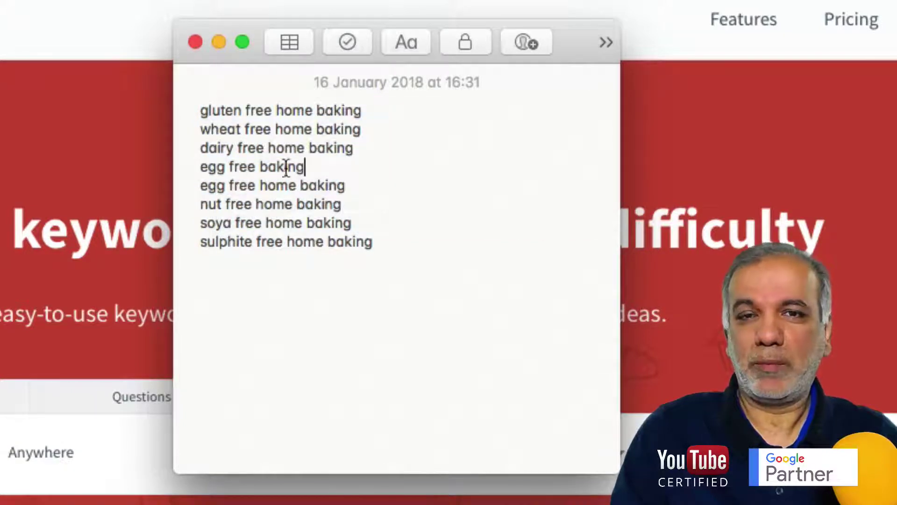
Step: Return to KWFinder and search for keyword suggestions for "gluten free home baking" with any location and any language
click(251, 17)
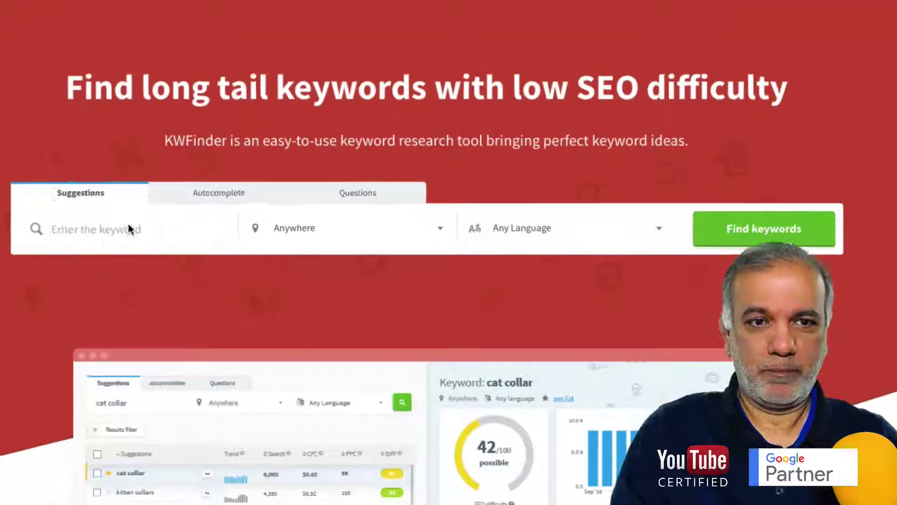
click(97, 229)
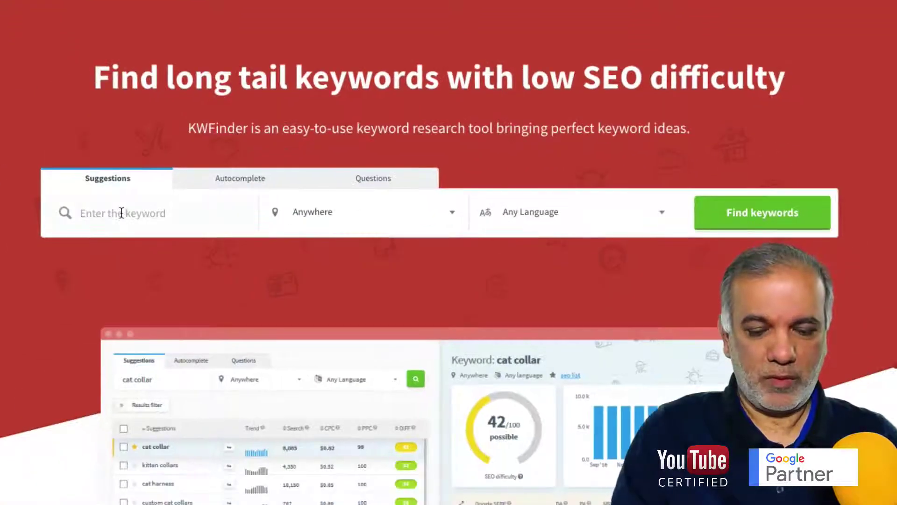
text(gluten free home baking)
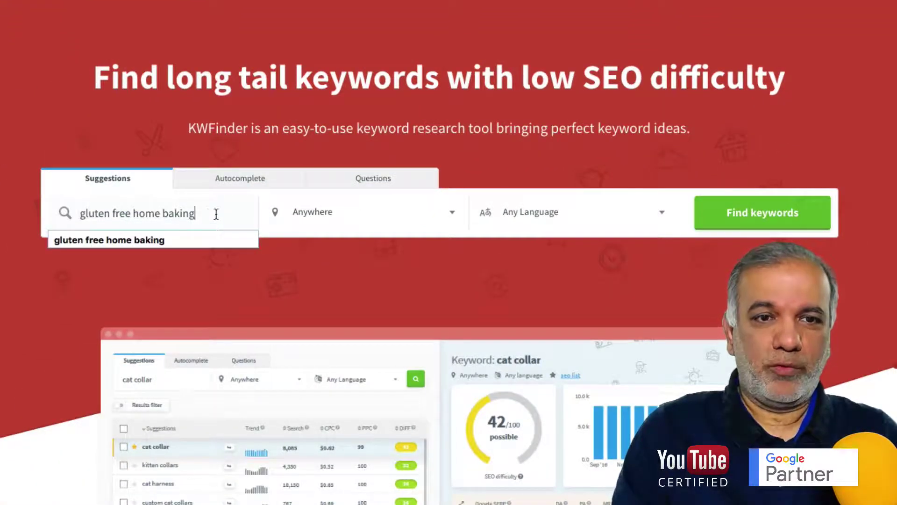
click(766, 213)
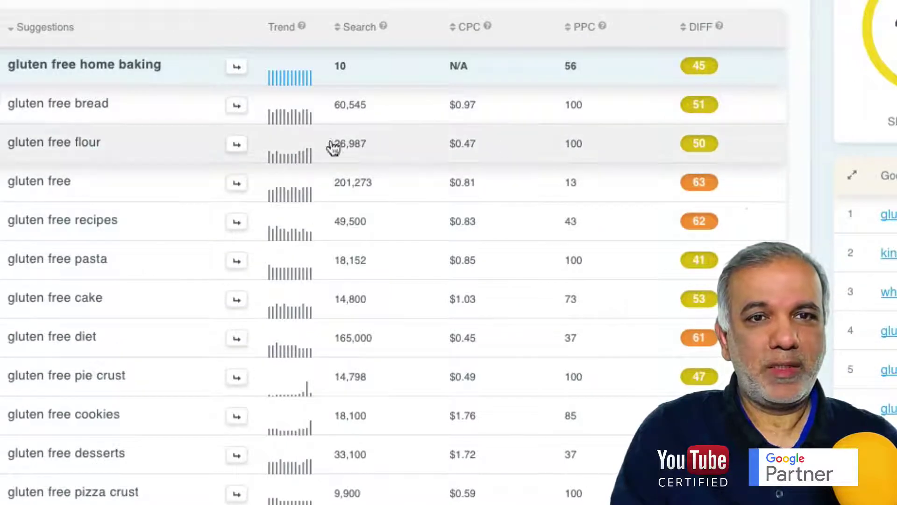
Step: Look through the suggested gluten free keywords and examine their search volume, PPC and difficulty columns
scroll(101, 227, down, 15)
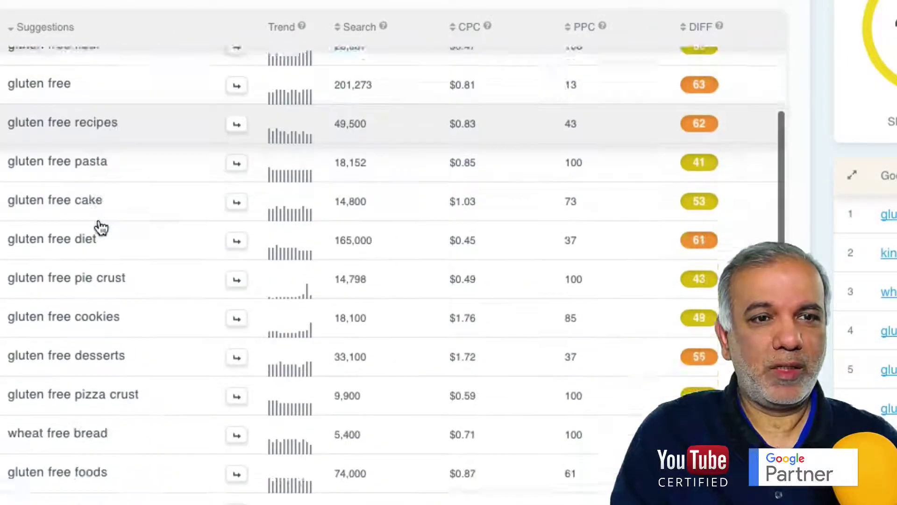
scroll(103, 223, down, 10)
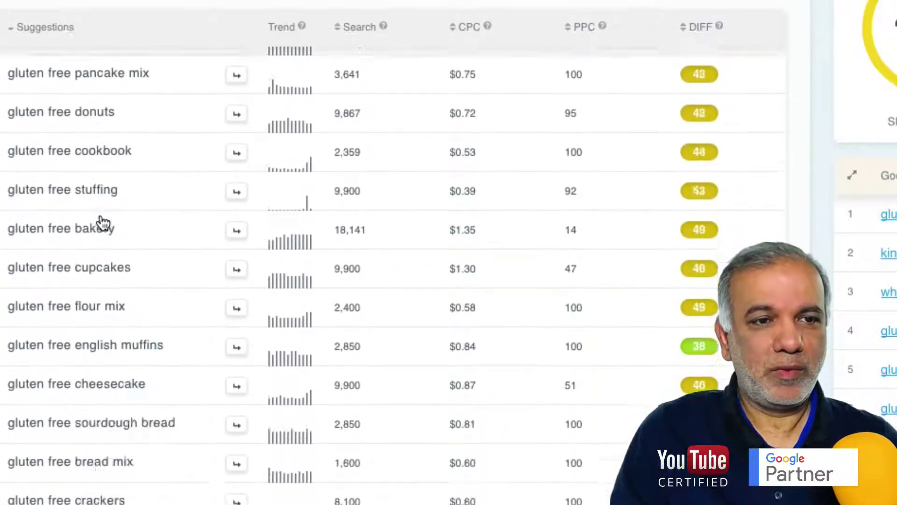
scroll(103, 222, down, 3)
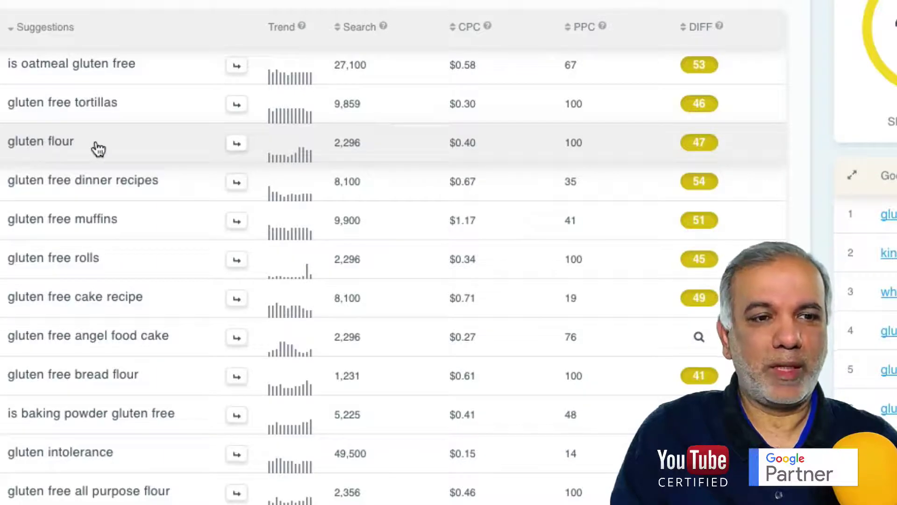
scroll(98, 148, up, 9)
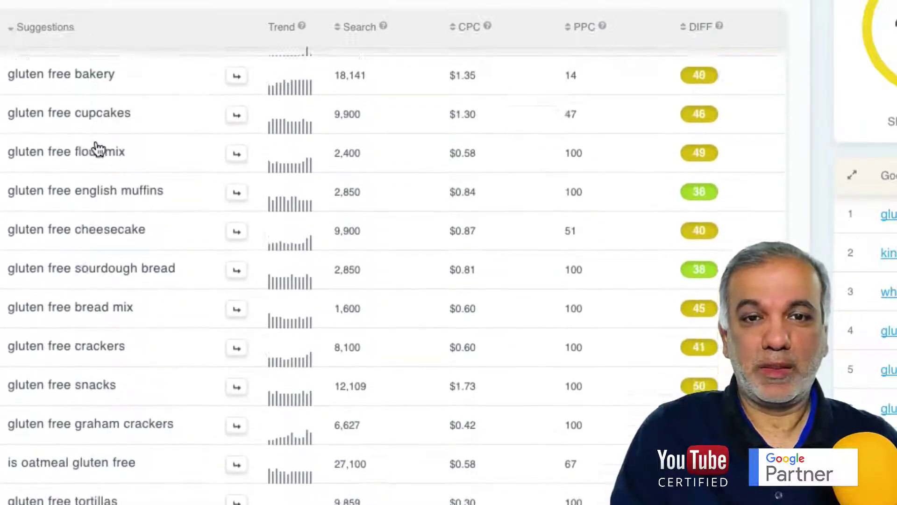
scroll(98, 149, up, 14)
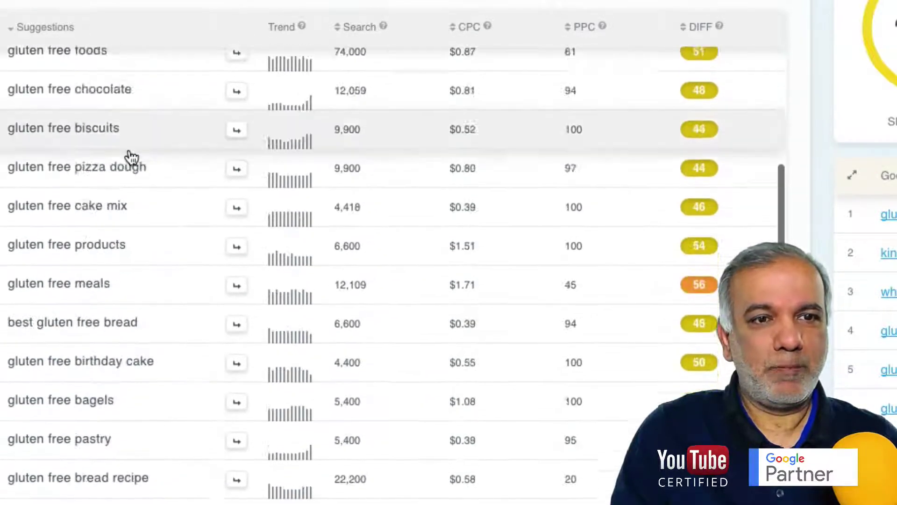
scroll(126, 147, up, 8)
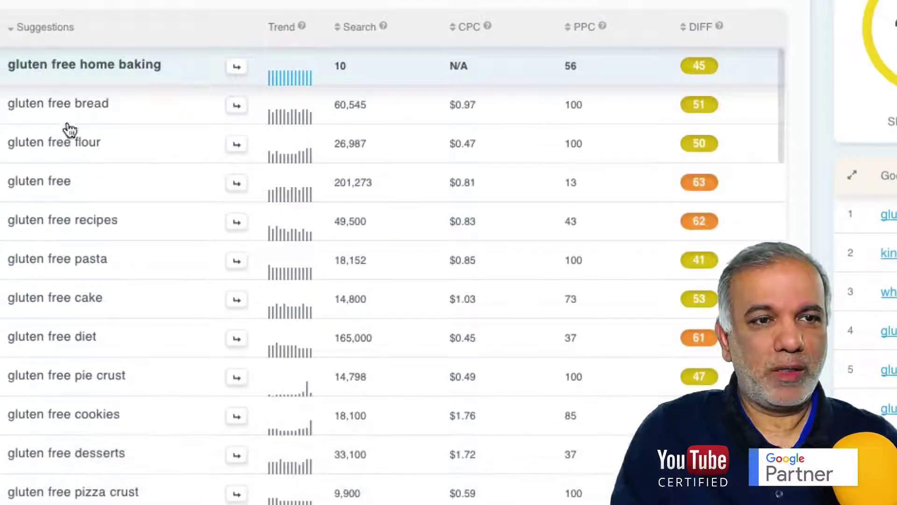
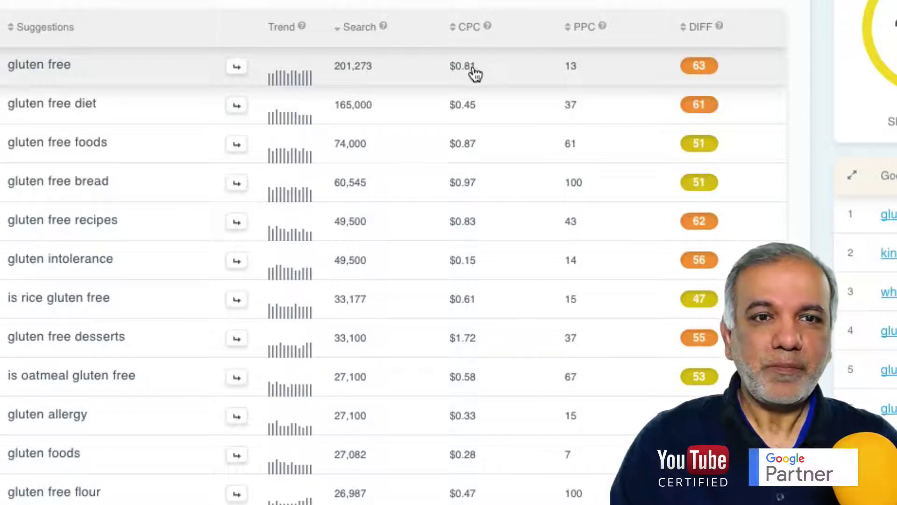
mouse_move(594, 30)
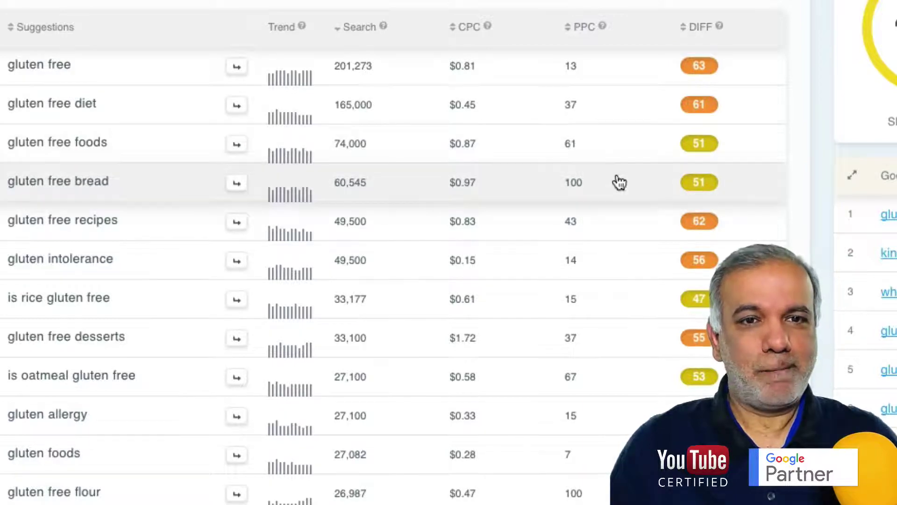
mouse_move(709, 34)
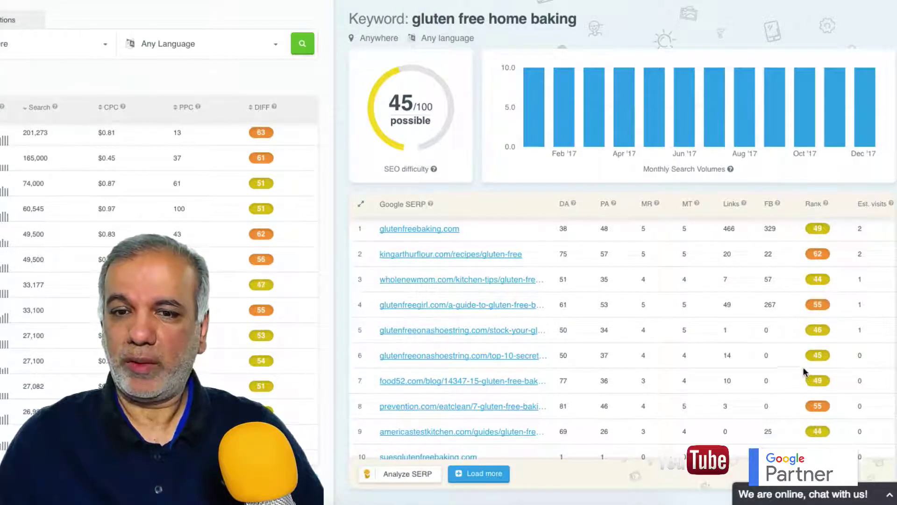
Step: Examine the Google SERP results for "gluten free home baking" and view the home page of suesglutenfreebaking.com
scroll(803, 367, down, 1)
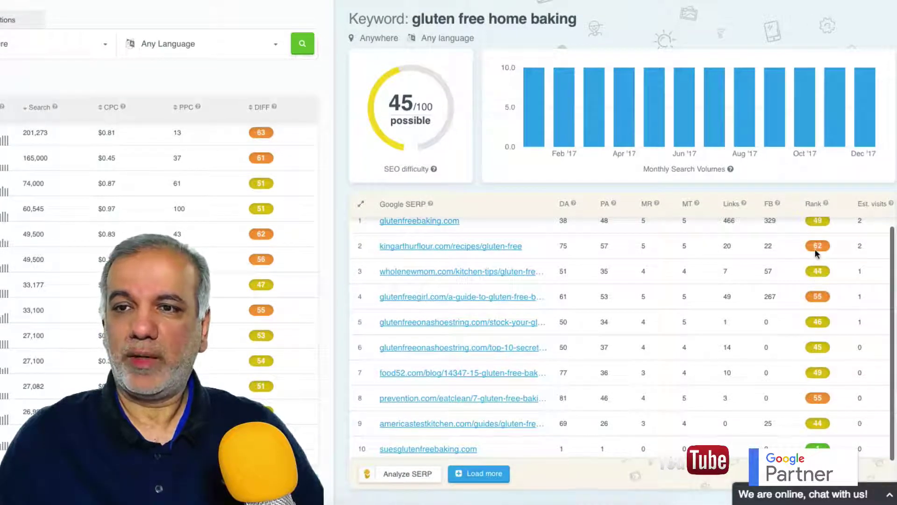
scroll(812, 227, up, 1)
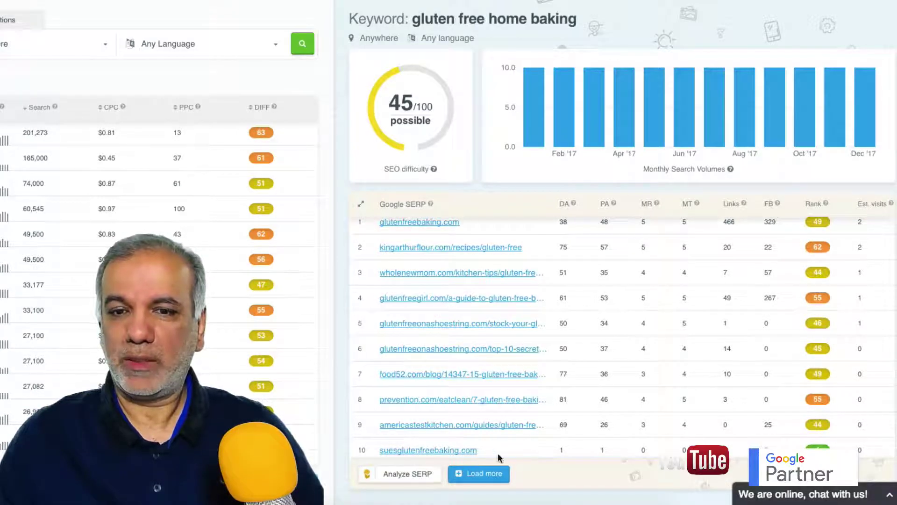
click(441, 450)
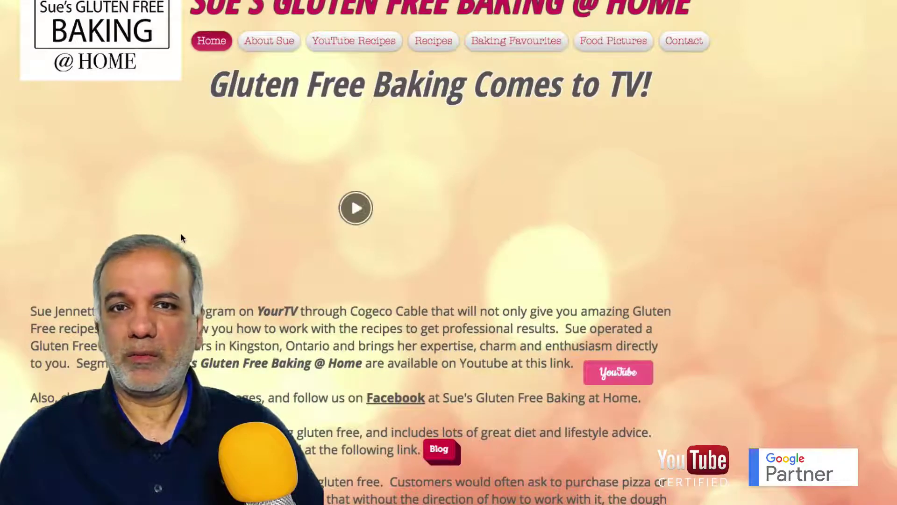
scroll(117, 214, down, 3)
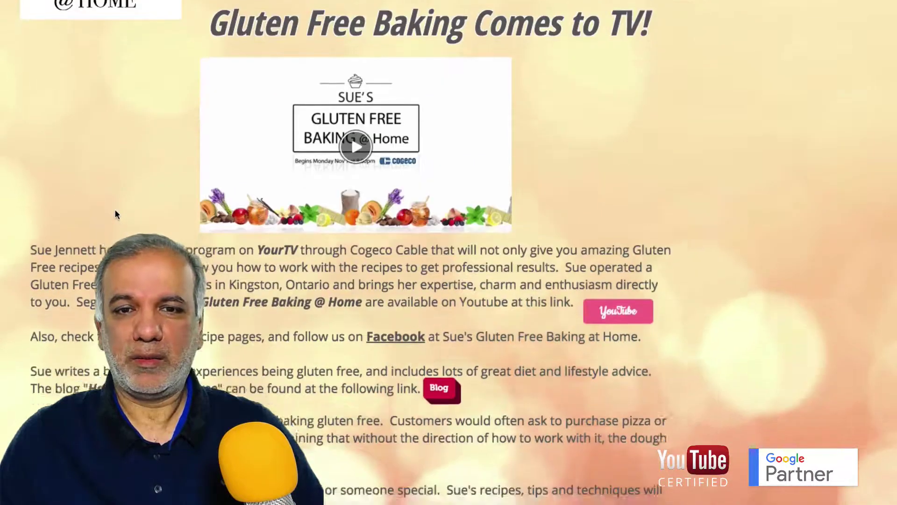
scroll(116, 211, up, 3)
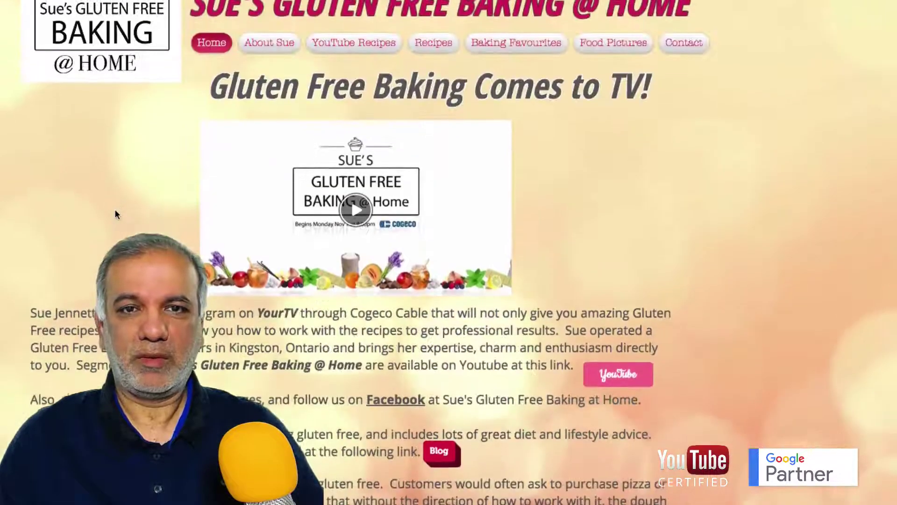
Step: Look over the competitor site's About Sue and YouTube Recipes pages
click(265, 46)
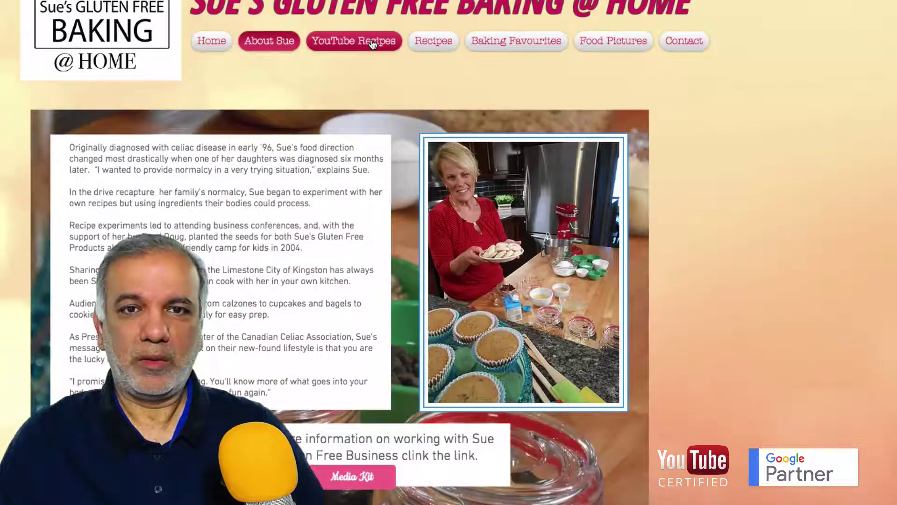
click(373, 45)
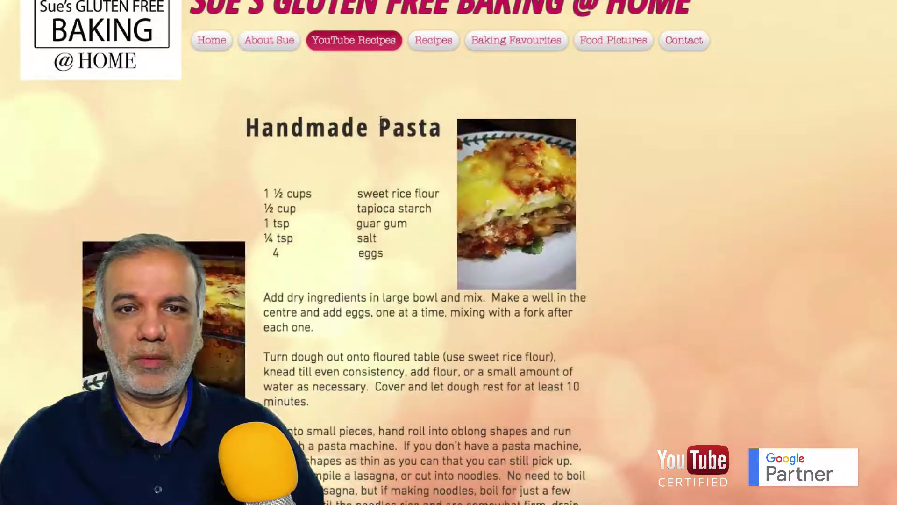
scroll(380, 117, down, 15)
scroll(379, 121, down, 10)
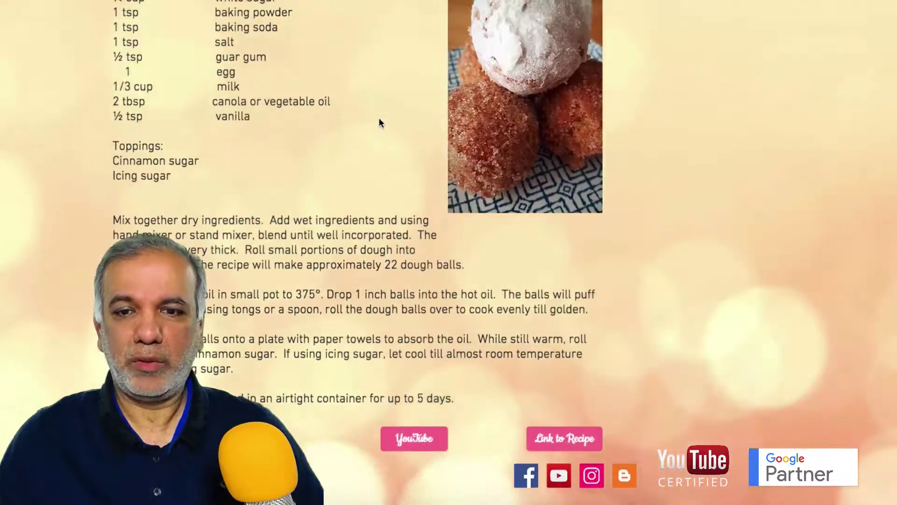
scroll(379, 122, up, 20)
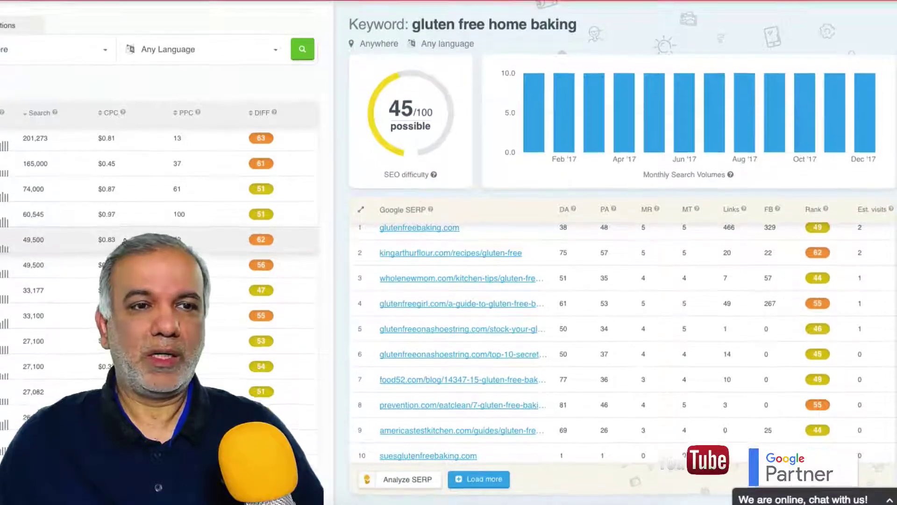
Step: Back in KWFinder's suggestions, select the low-difficulty keywords "is milk gluten free" and "is yeast gluten free"
scroll(124, 239, down, 5)
scroll(102, 249, down, 10)
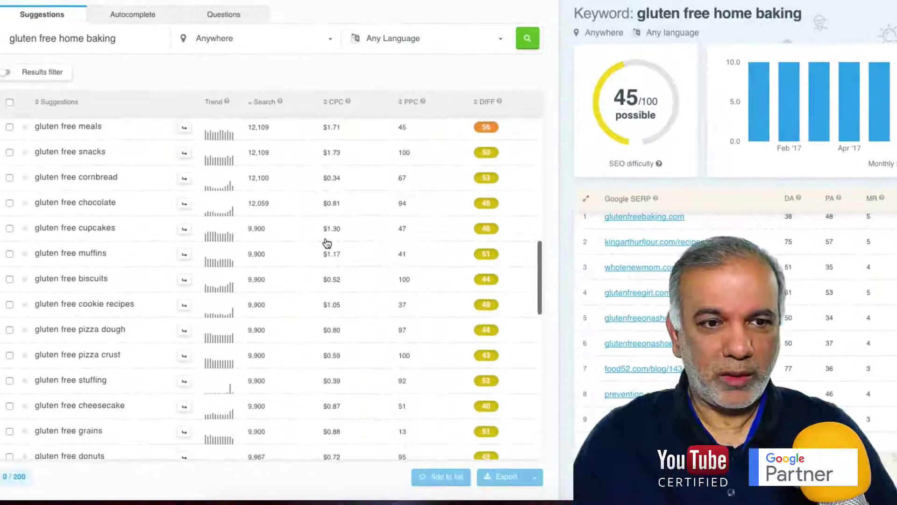
scroll(327, 243, down, 7)
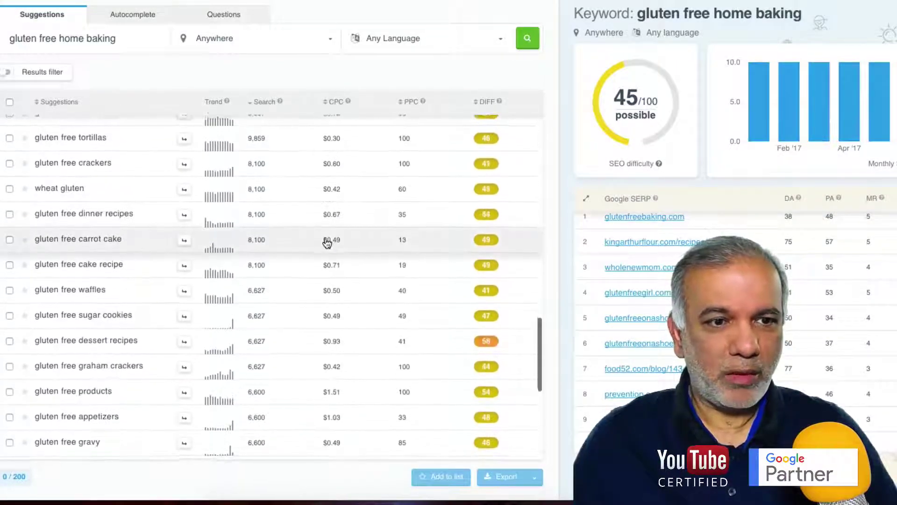
scroll(327, 243, down, 8)
scroll(328, 243, down, 4)
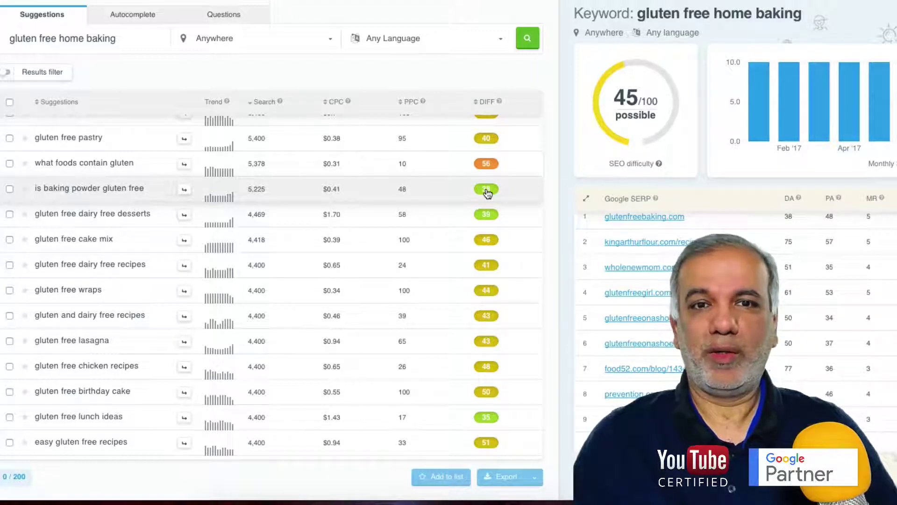
scroll(482, 281, down, 3)
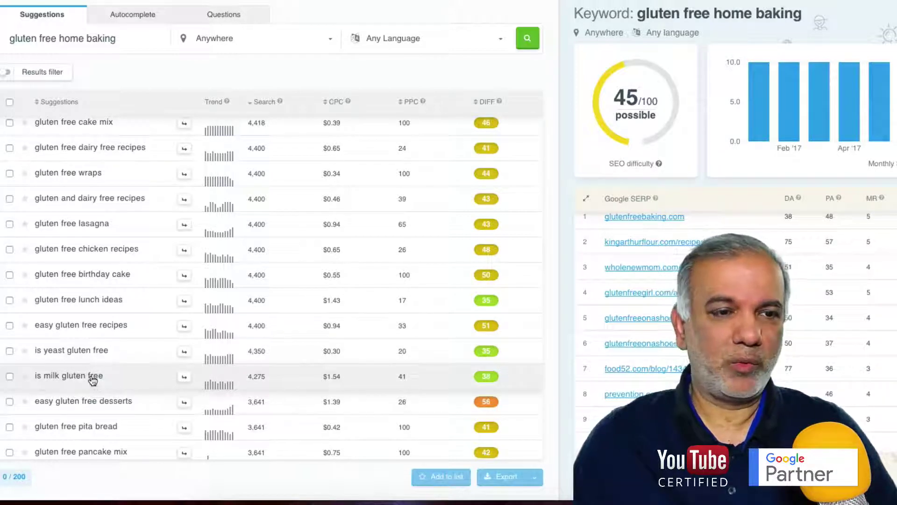
click(9, 376)
click(9, 351)
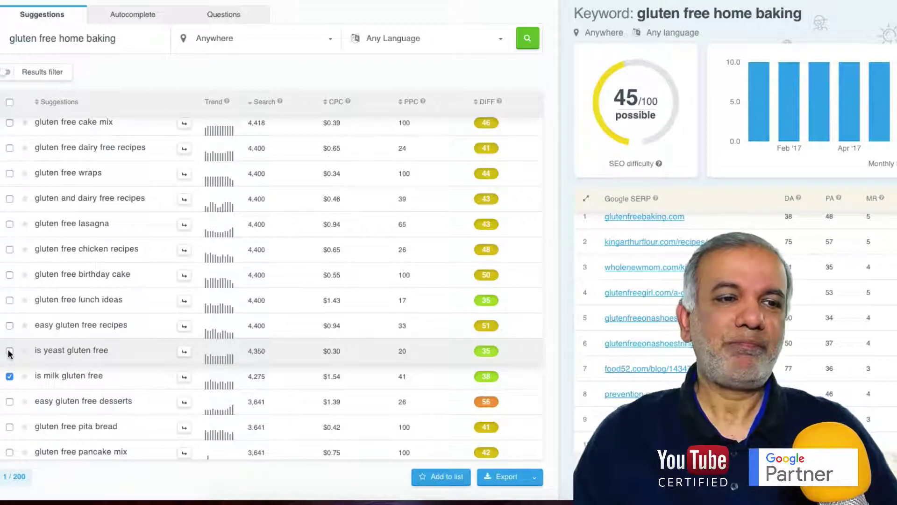
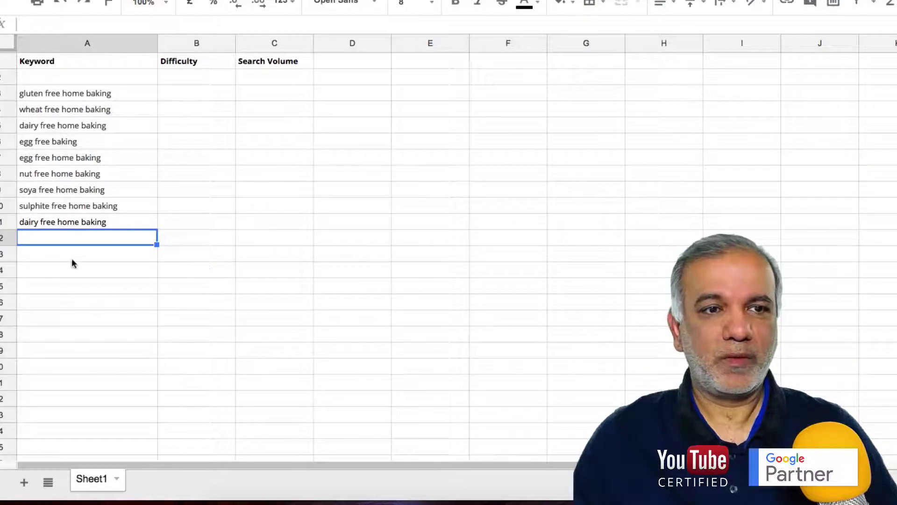
Step: Switch to the keyword spreadsheet in Google Sheets and add "vegan gluten free cake" in cell A13 of the Keyword column
click(60, 261)
text(vegan gluten free cake)
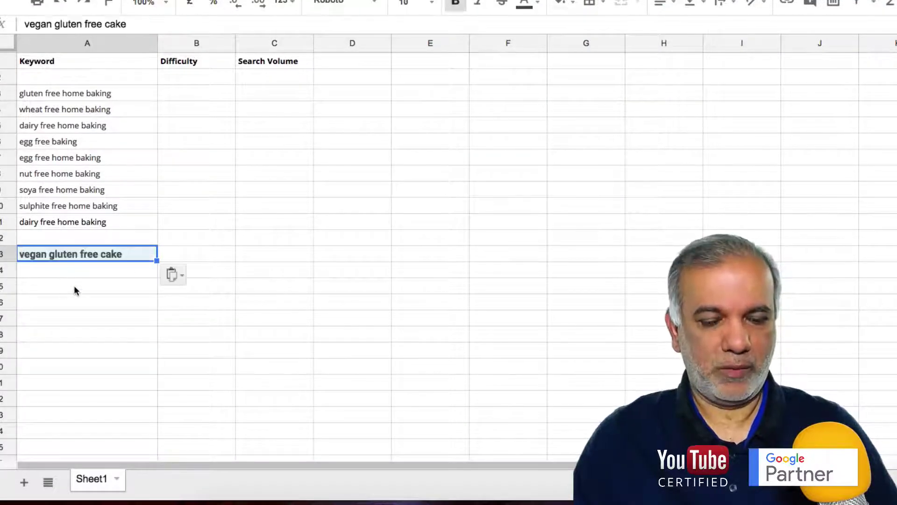
Step: Enter difficulty 35 and search volume 3168 for "vegan gluten free cake" in row 13
key(Tab)
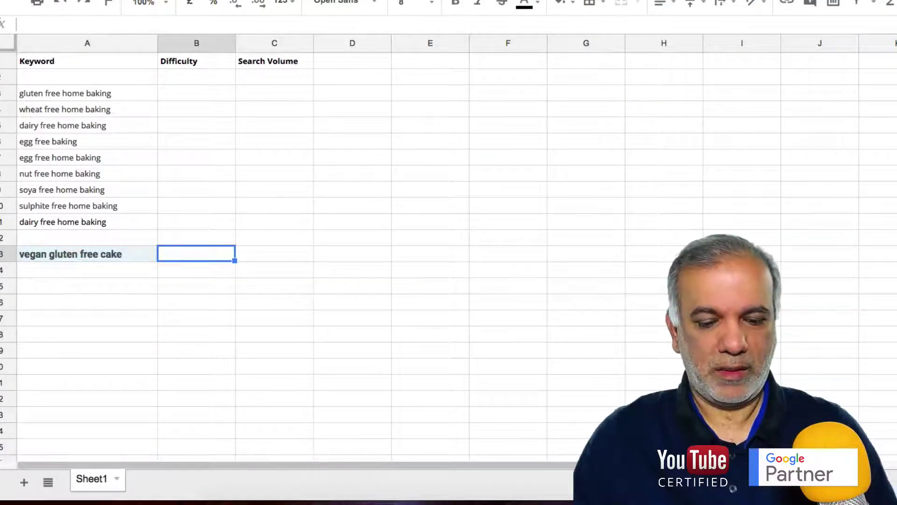
text(35)
key(Tab)
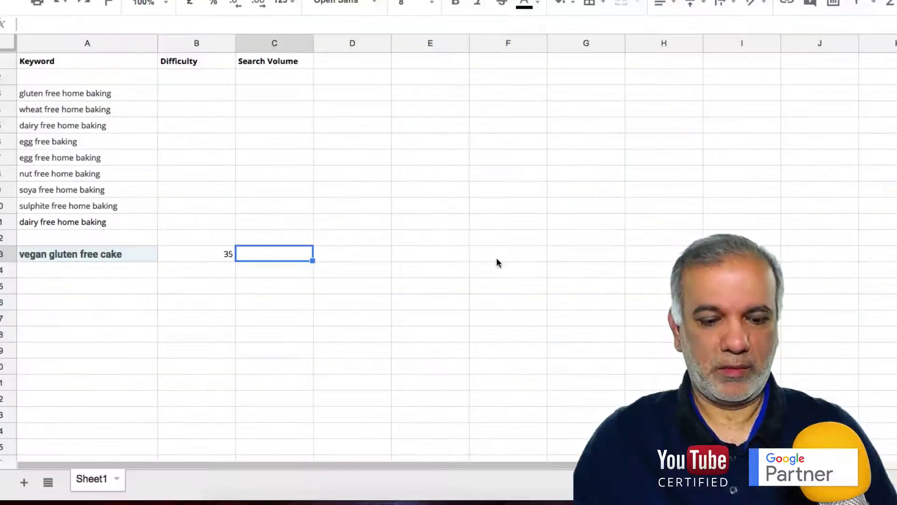
text(3168)
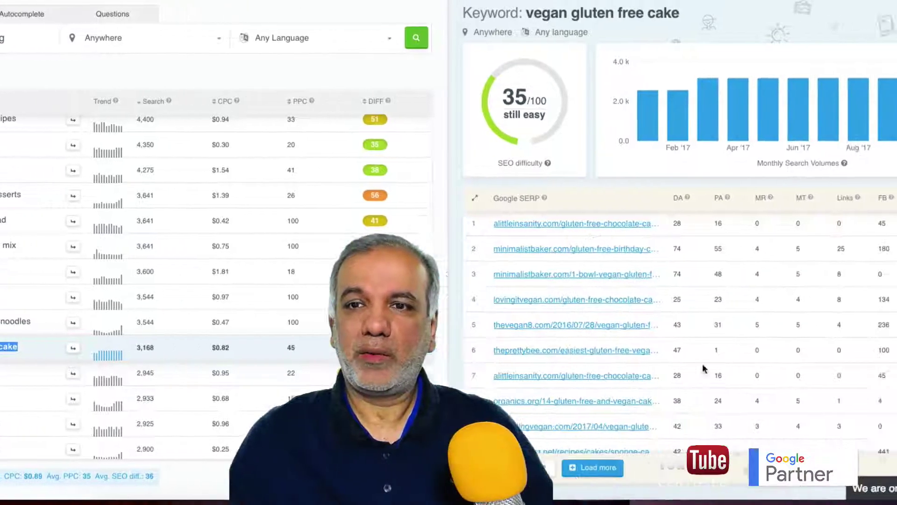
Step: Switch to KWFinder and examine the Google SERP results and ranks for "vegan gluten free cake"
scroll(704, 351, down, 2)
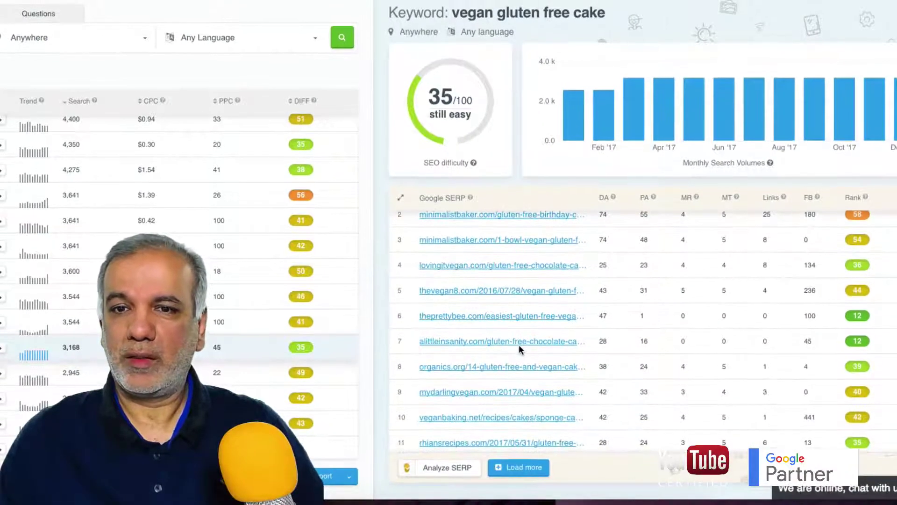
scroll(519, 344, up, 2)
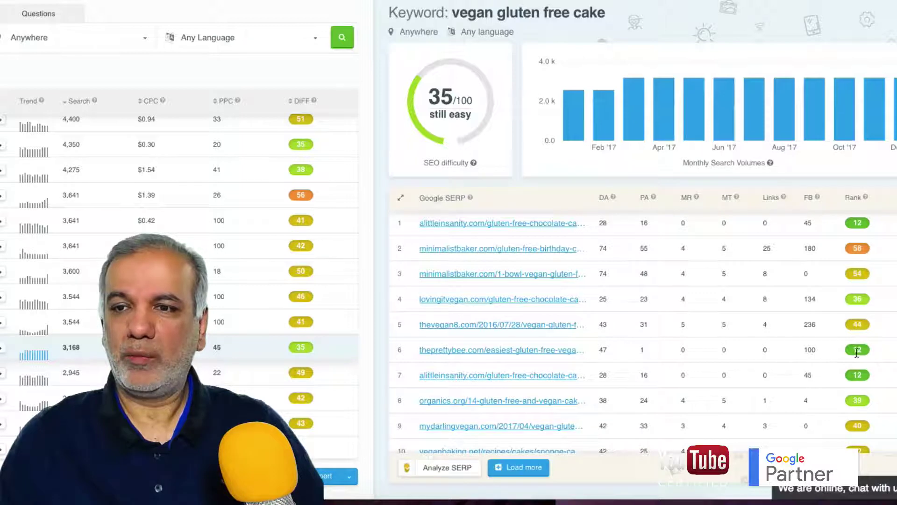
scroll(846, 358, down, 2)
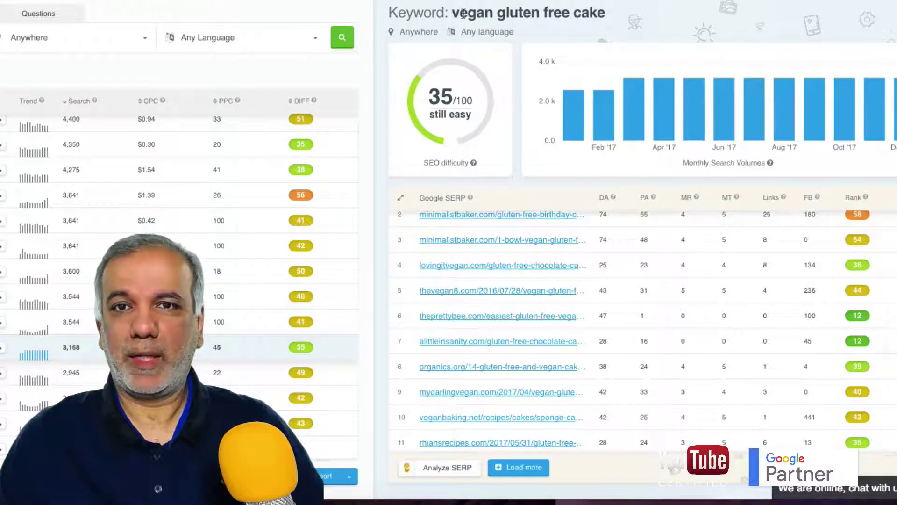
drag(460, 13, 592, 13)
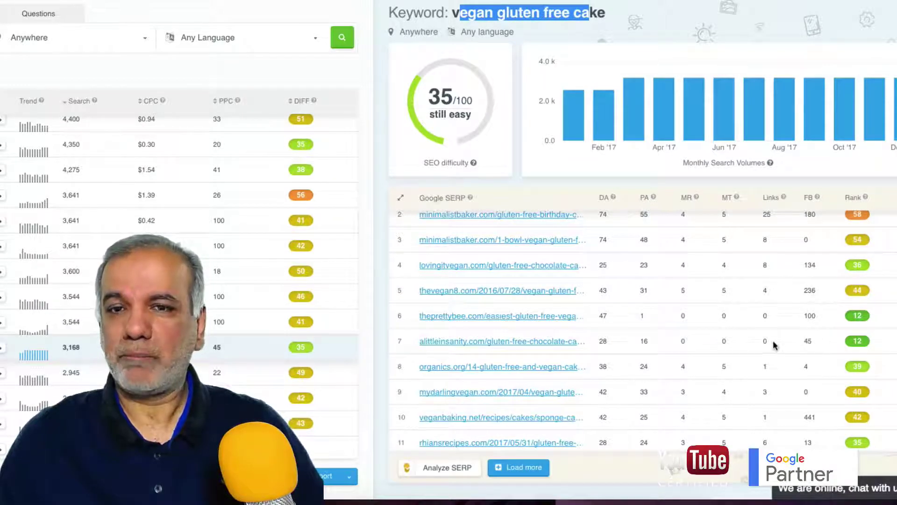
scroll(626, 255, up, 2)
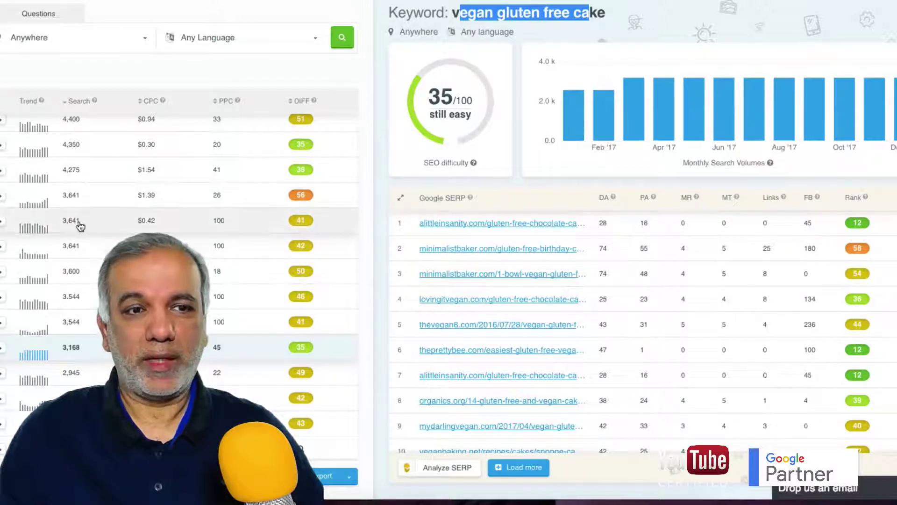
scroll(74, 347, up, 1)
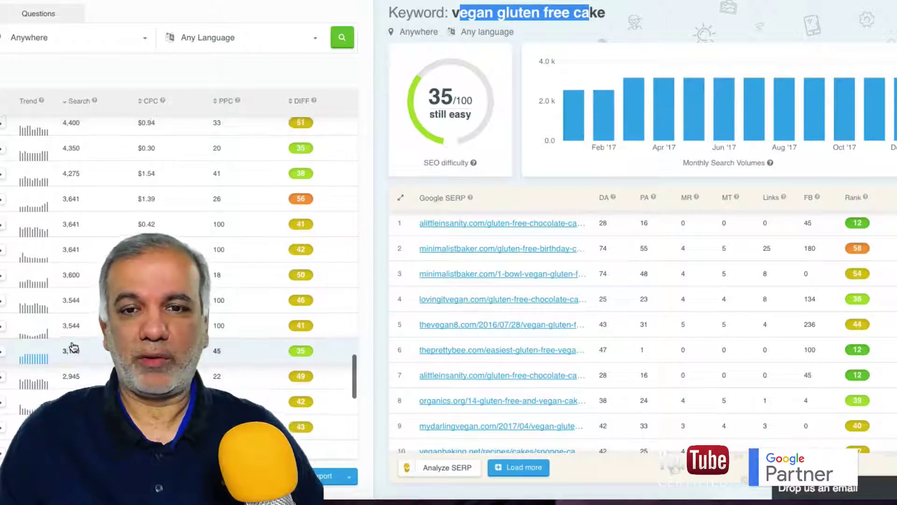
scroll(74, 347, up, 2)
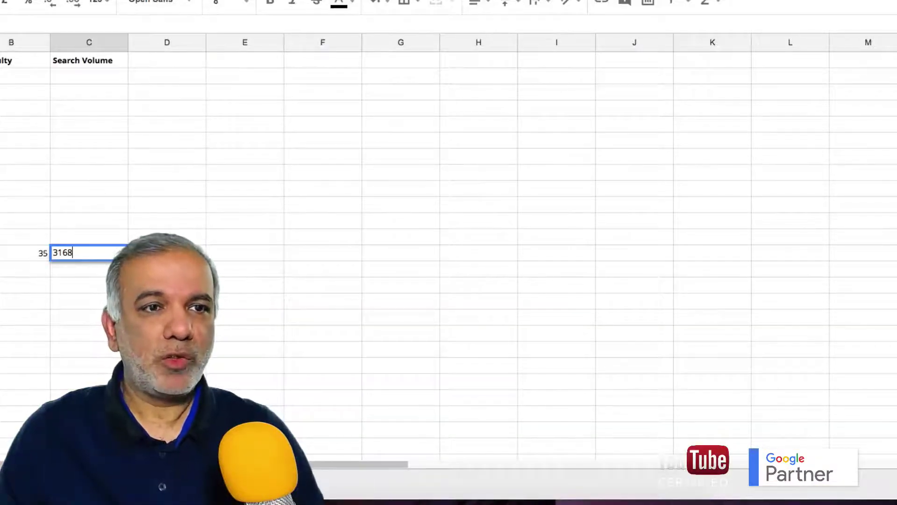
Step: Take "wheat free home baking" from cell A4 of the keyword spreadsheet and search for it in KWFinder
click(68, 102)
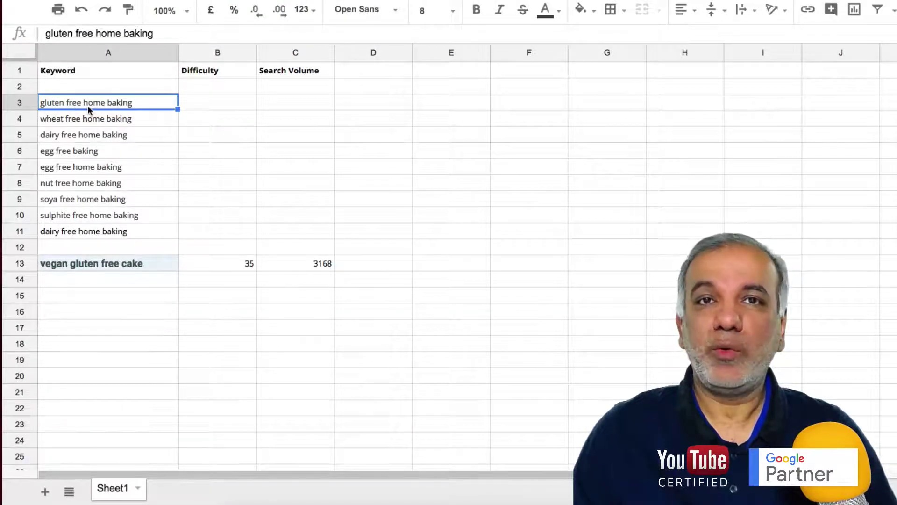
click(96, 119)
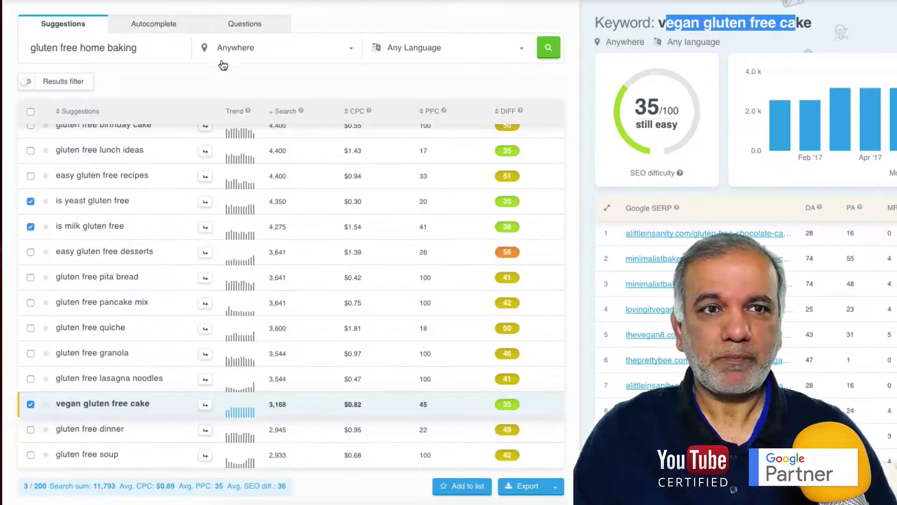
triple_click(134, 48)
text(wheat free home baking)
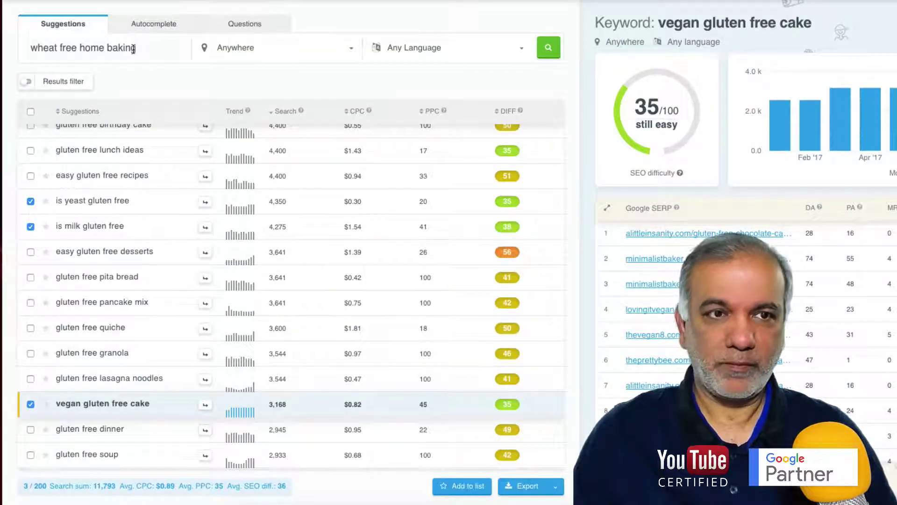
key(Return)
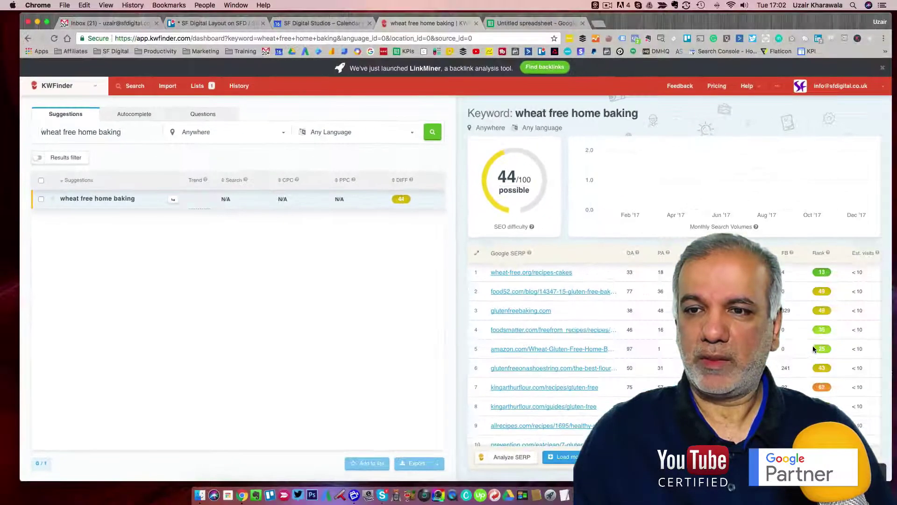
Step: Copy "dairy free home baking" from cell A5 of the spreadsheet and search for it in KWFinder
click(528, 23)
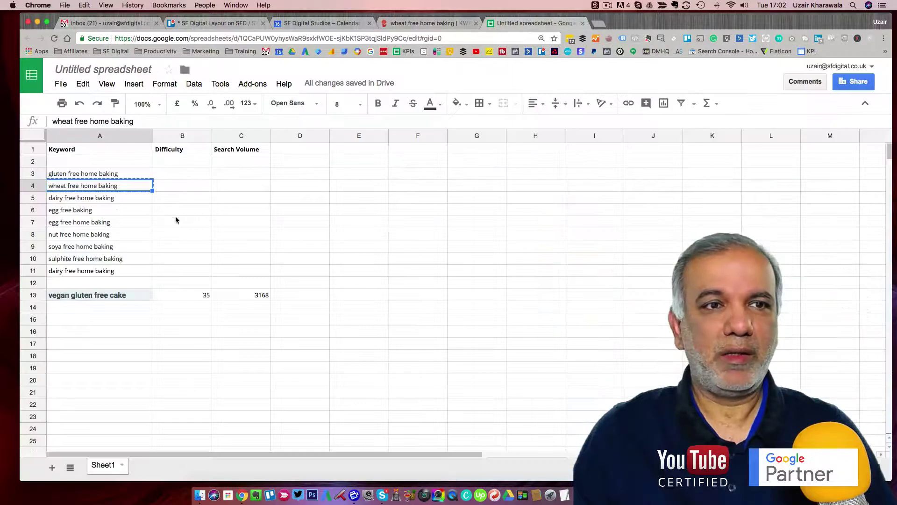
click(93, 200)
key(ctrl+c)
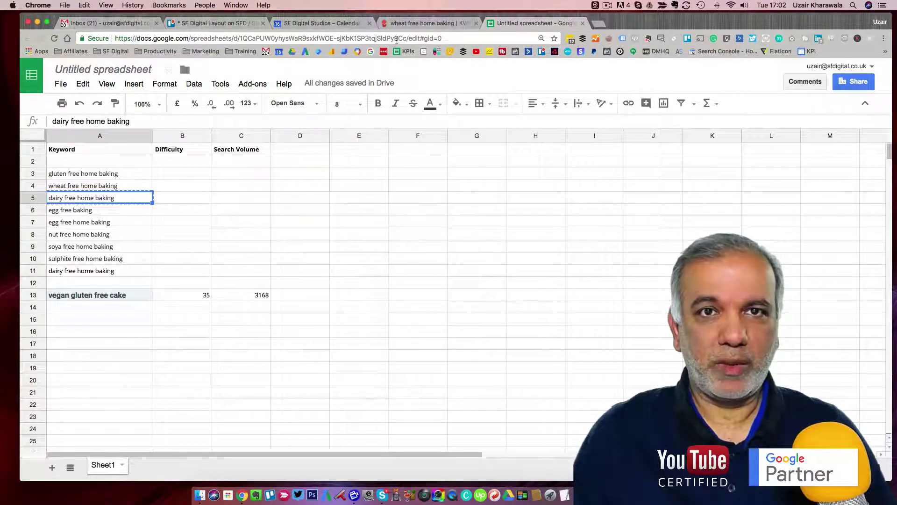
click(405, 25)
triple_click(117, 130)
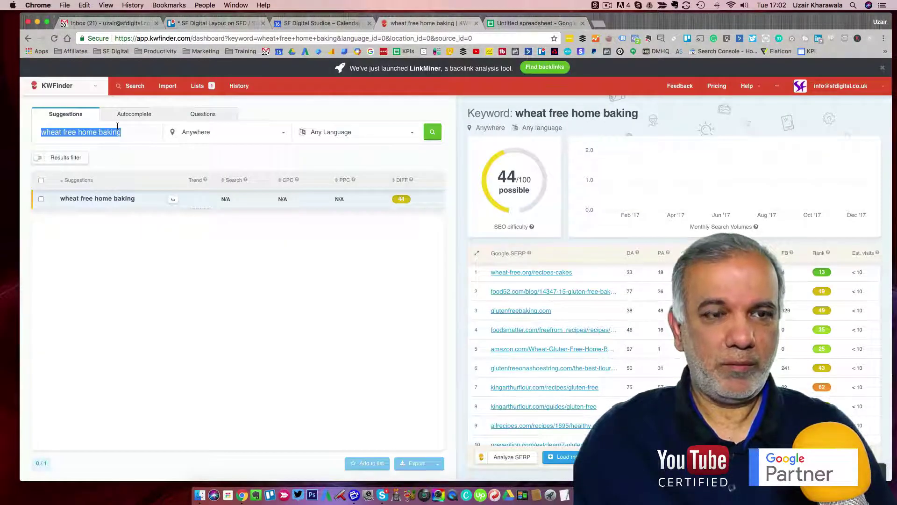
key(ctrl+v)
key(Return)
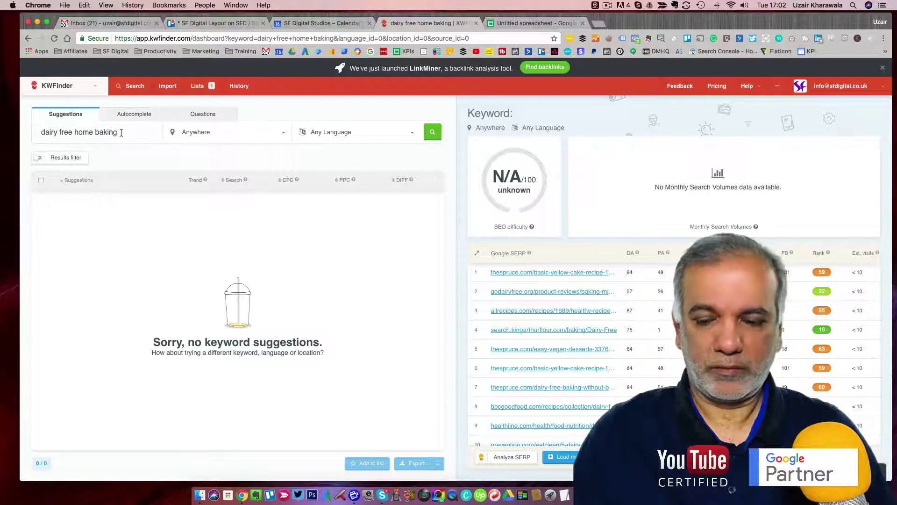
Step: Copy "soya free home baking" from cell A9 of the spreadsheet, search for it in KWFinder and review its SERP results
click(547, 25)
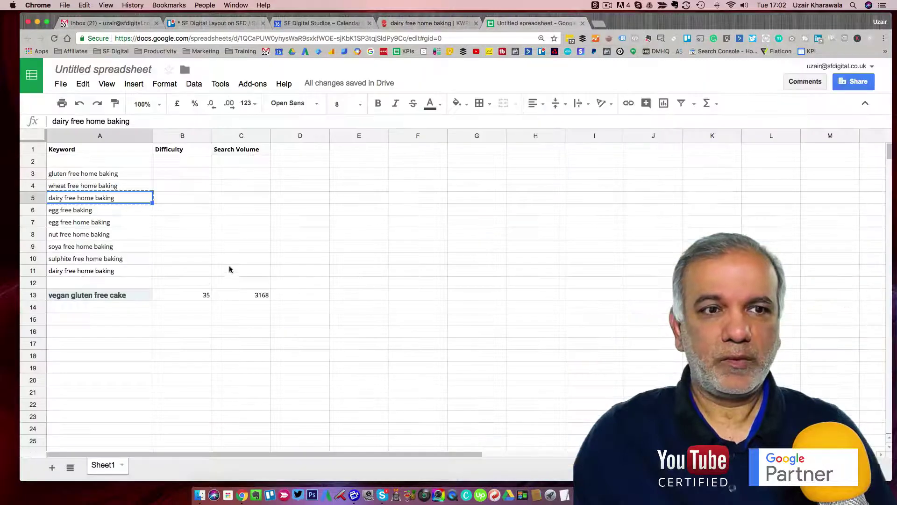
click(80, 249)
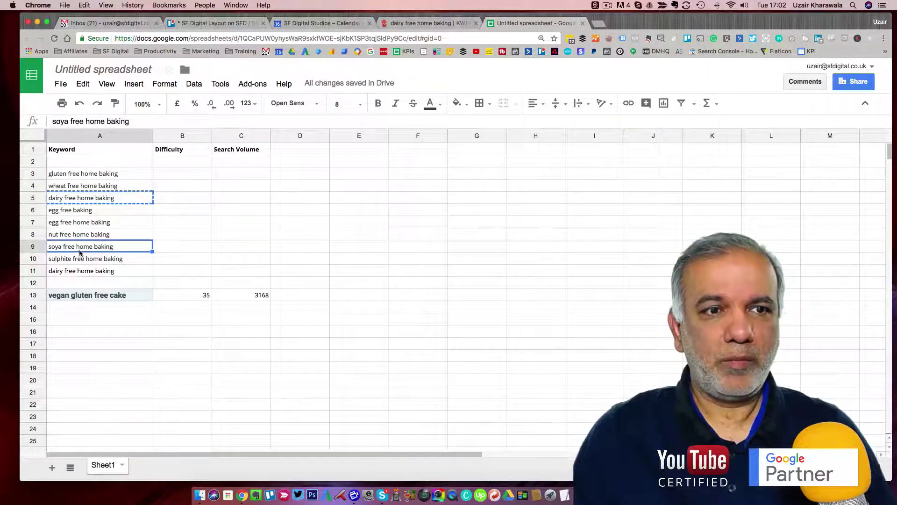
click(404, 25)
triple_click(107, 132)
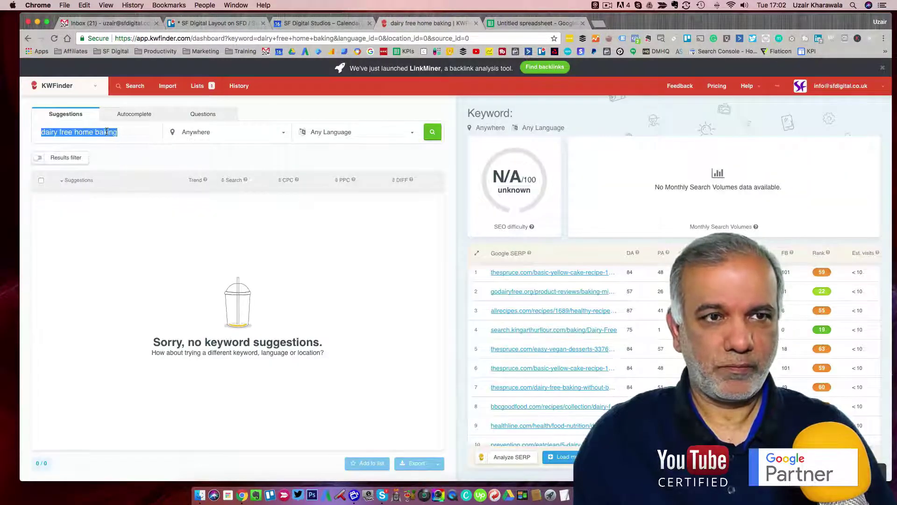
key(super+v)
key(Return)
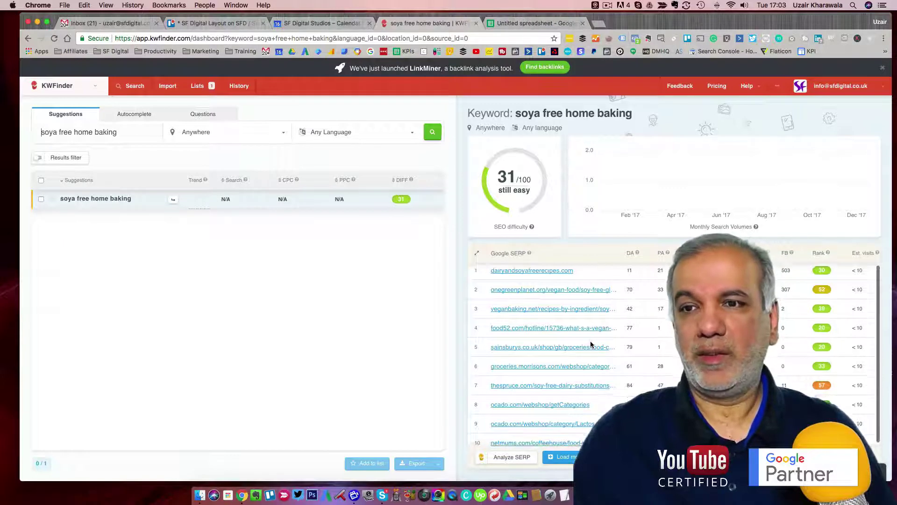
scroll(618, 348, down, 1)
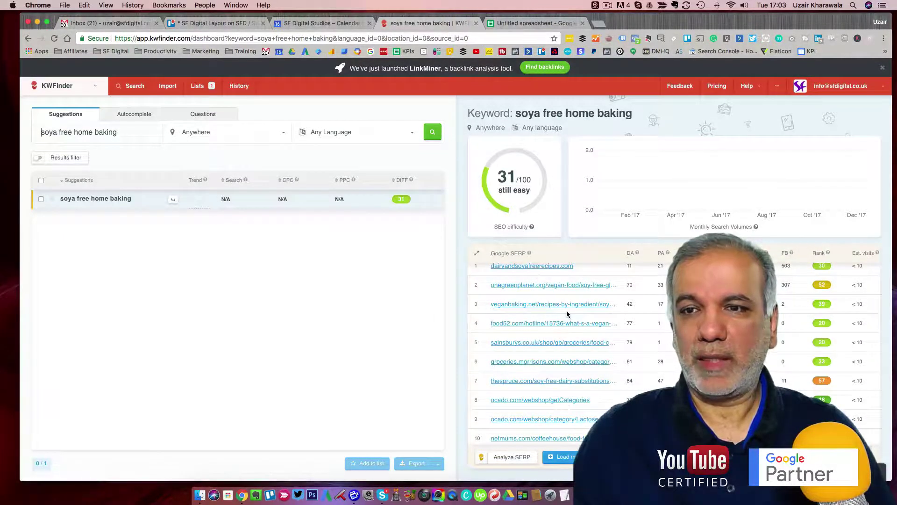
scroll(825, 277, up, 1)
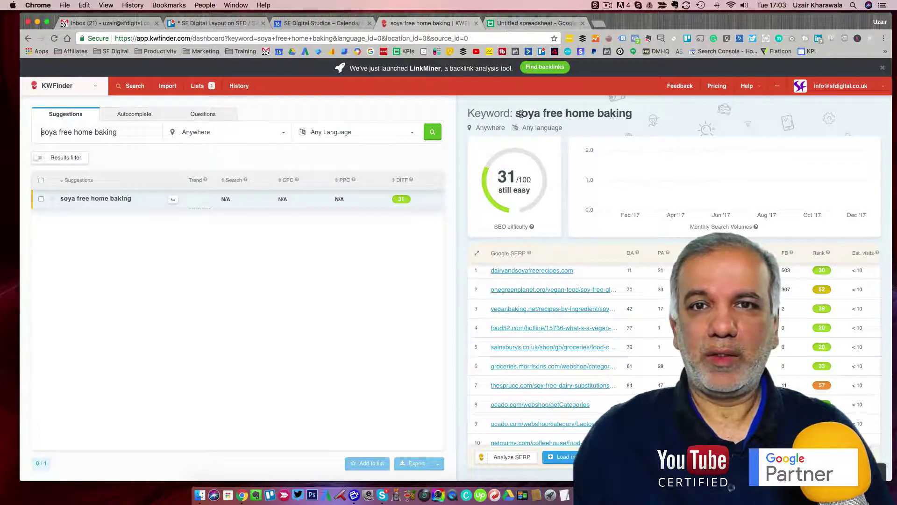
drag(520, 114, 632, 114)
Step: Copy "dairy free home baking" from cell A11 of the spreadsheet and run it as a new KWFinder search
click(514, 25)
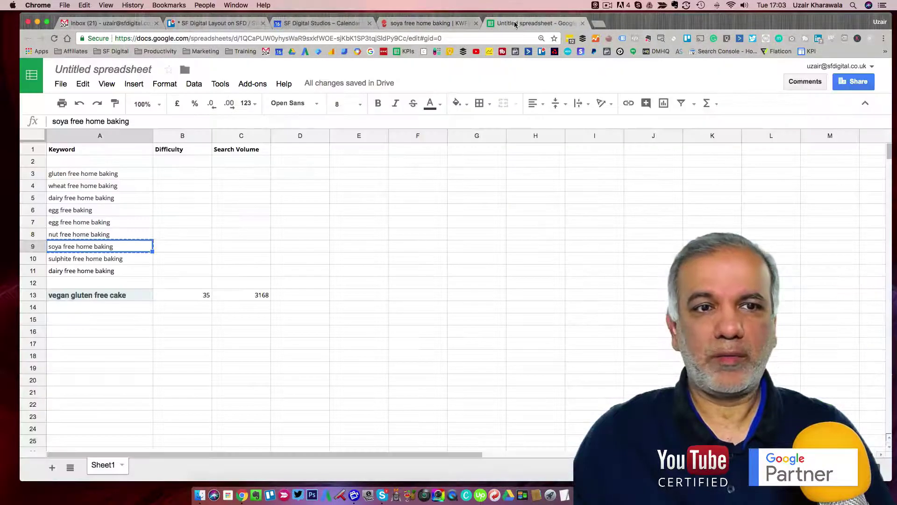
click(77, 272)
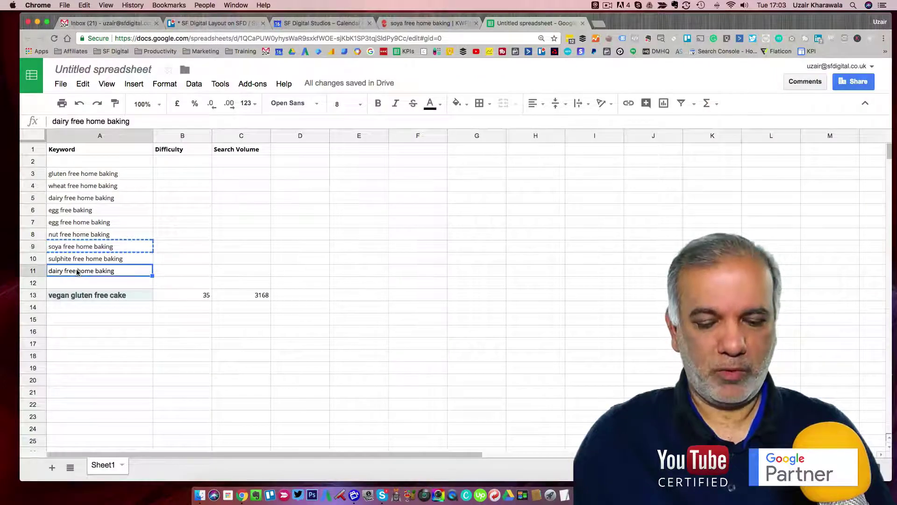
key(super+c)
click(430, 22)
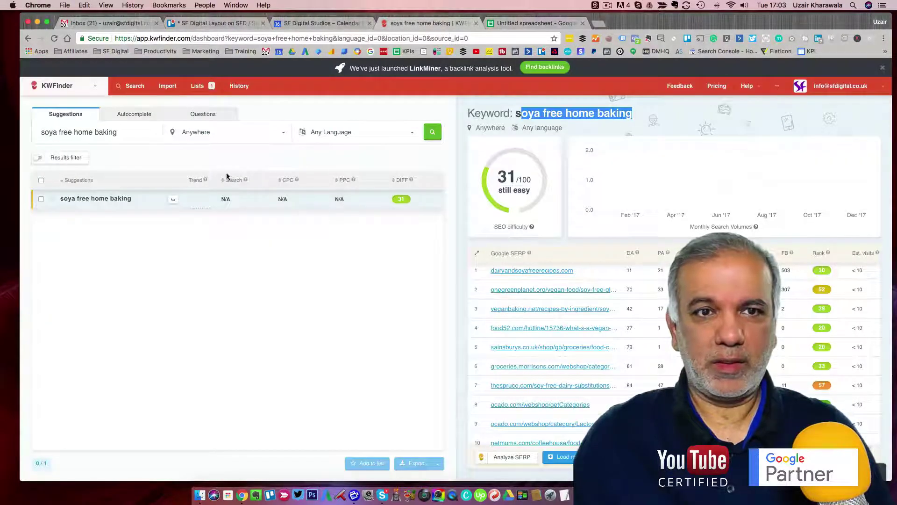
triple_click(101, 129)
key(super+v)
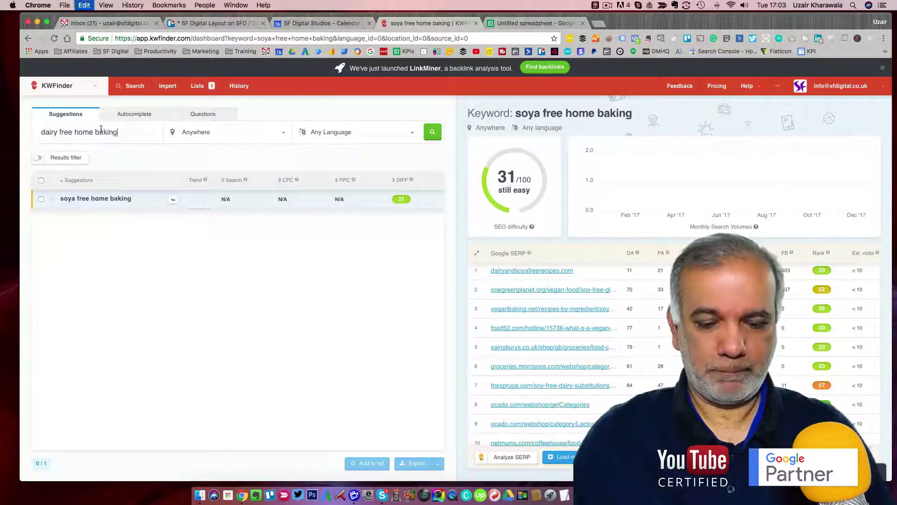
key(Return)
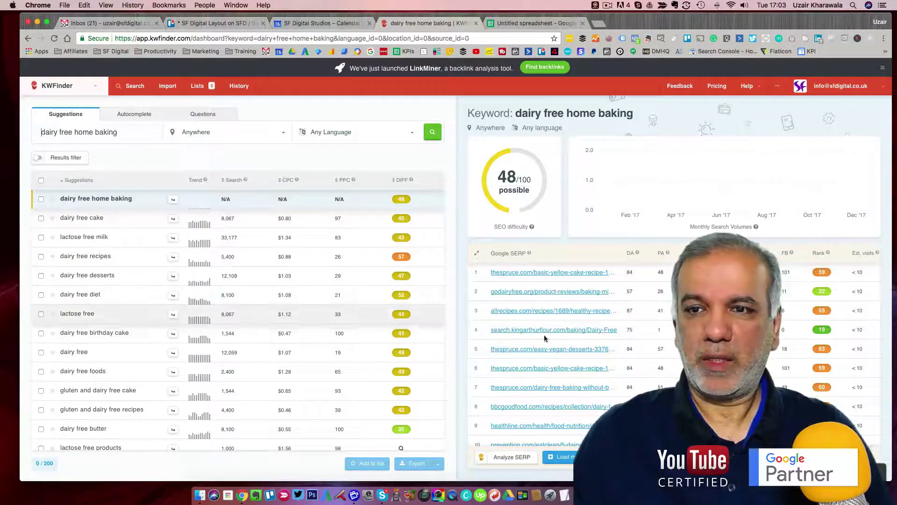
Step: Examine the SERP results for "dairy free home baking" and view thespruce.com's easy vegan desserts page in a new tab
scroll(558, 343, down, 1)
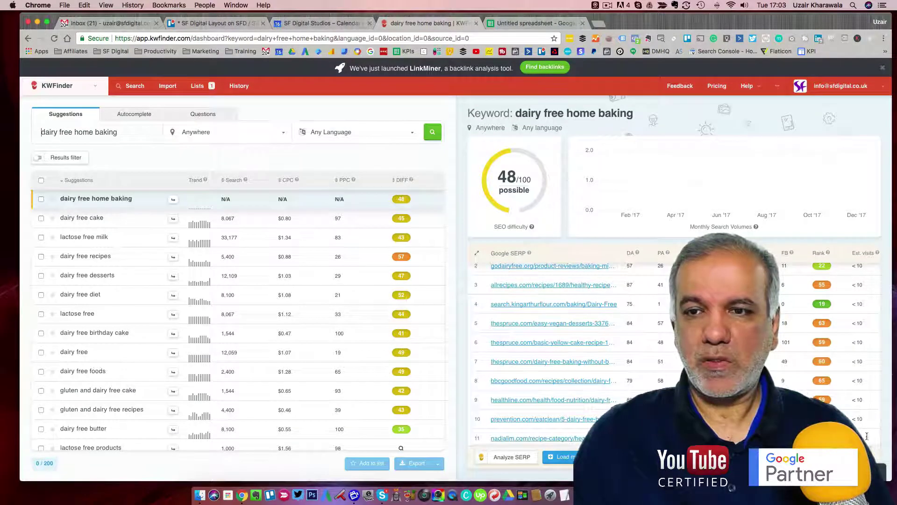
scroll(825, 307, up, 1)
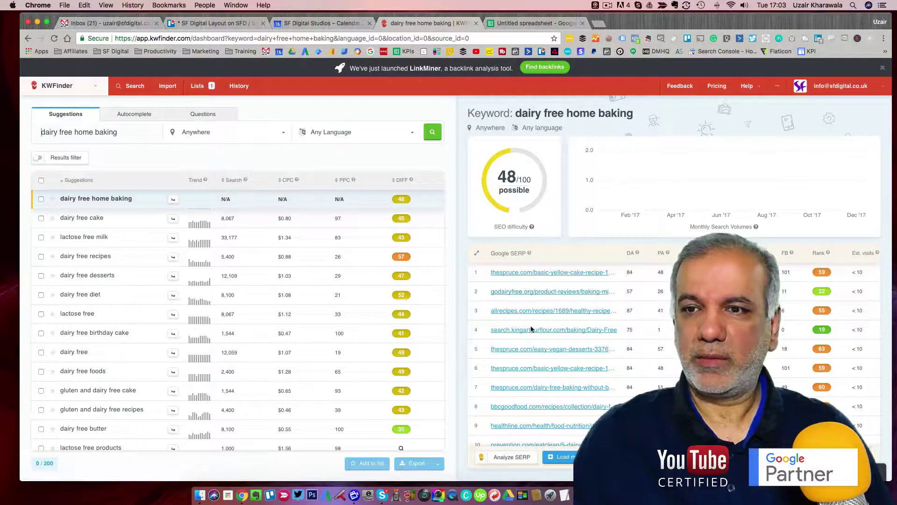
scroll(559, 333, down, 1)
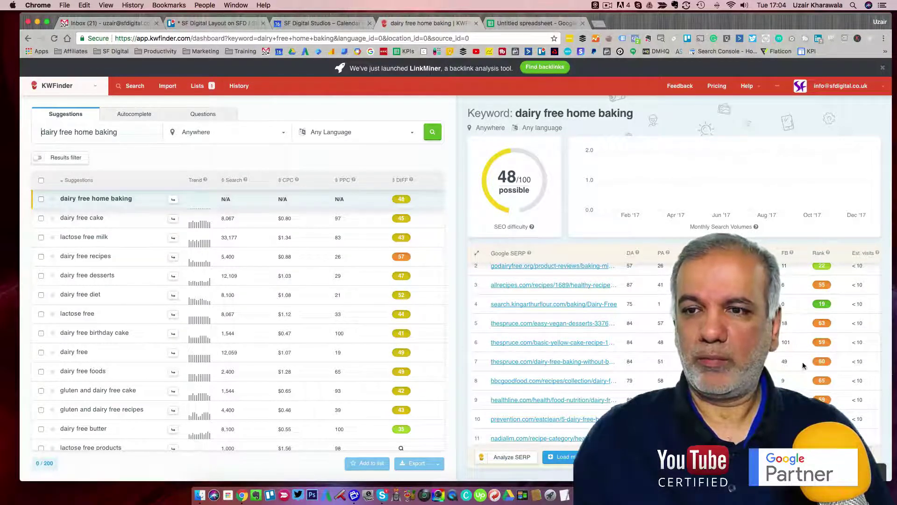
super+click(566, 323)
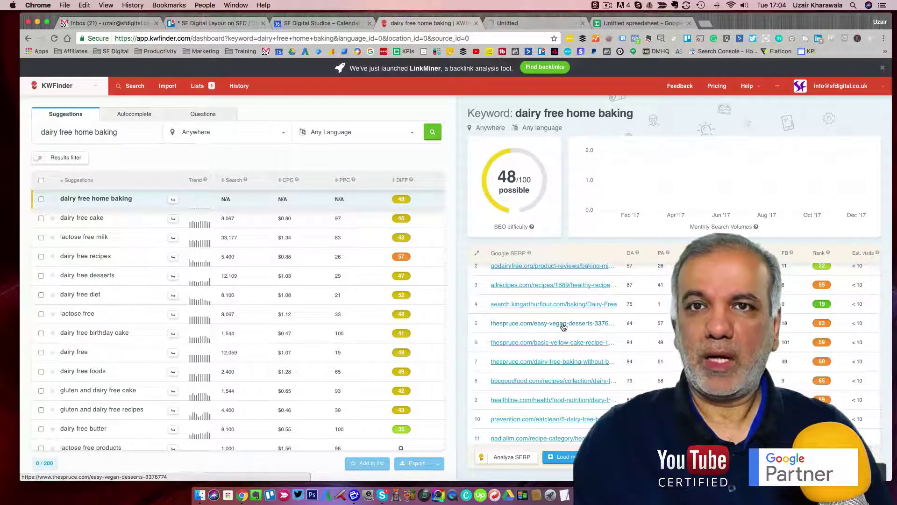
click(518, 21)
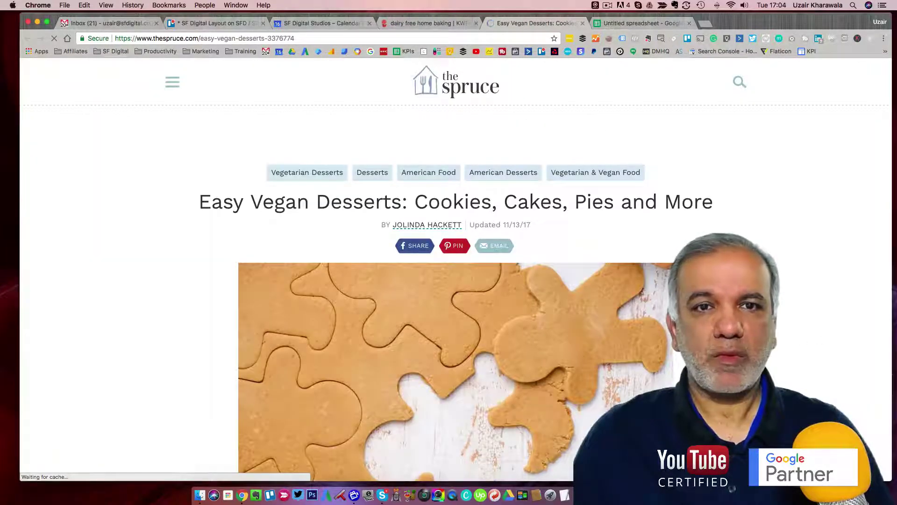
scroll(575, 308, down, 3)
scroll(575, 308, down, 5)
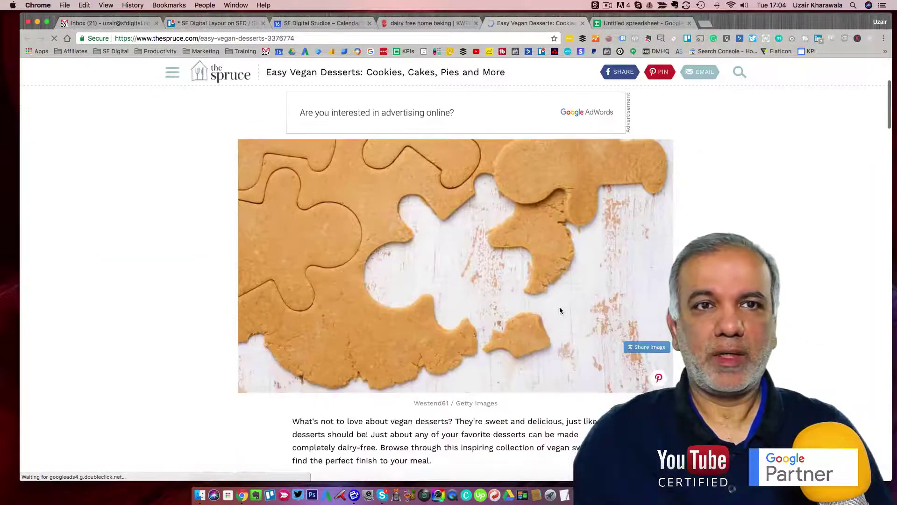
Step: Examine the layout and content of thespruce.com's Easy Vegan Desserts page, from the vegan pies section down to the related recipes
scroll(590, 339, down, 8)
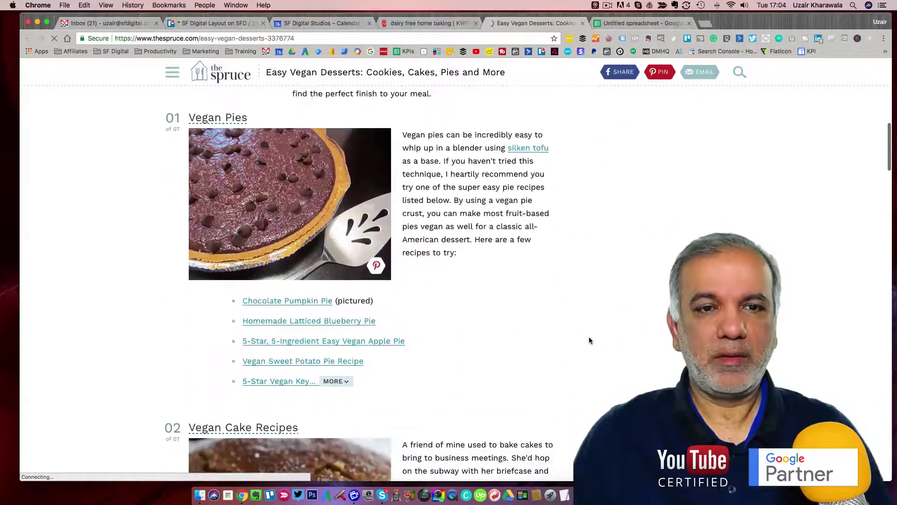
scroll(587, 336, down, 8)
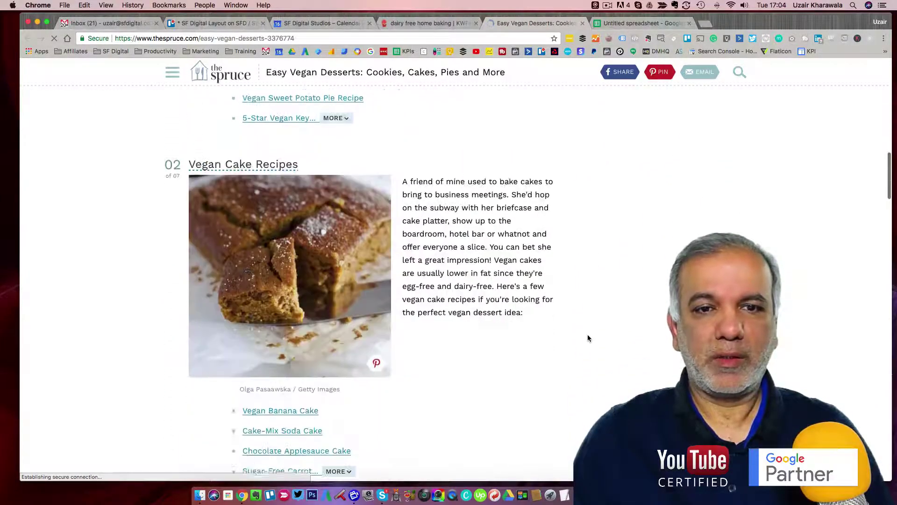
scroll(587, 336, down, 12)
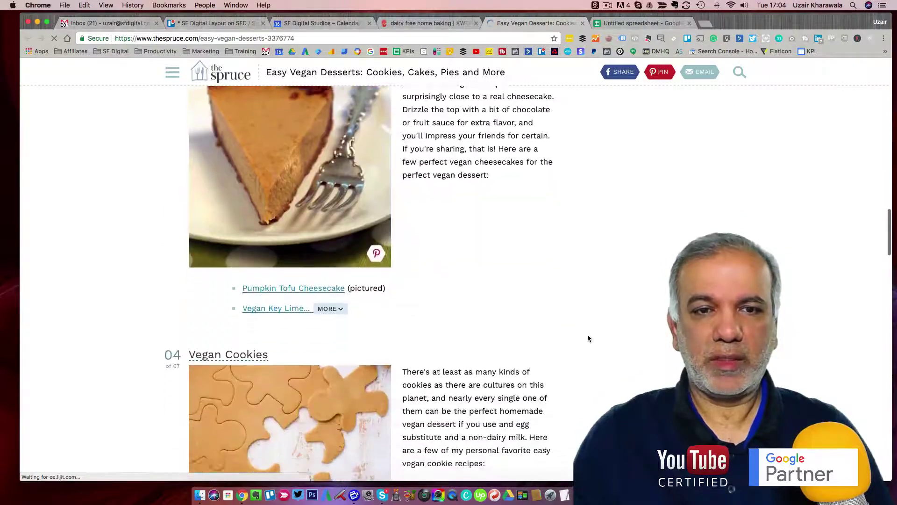
scroll(588, 335, down, 12)
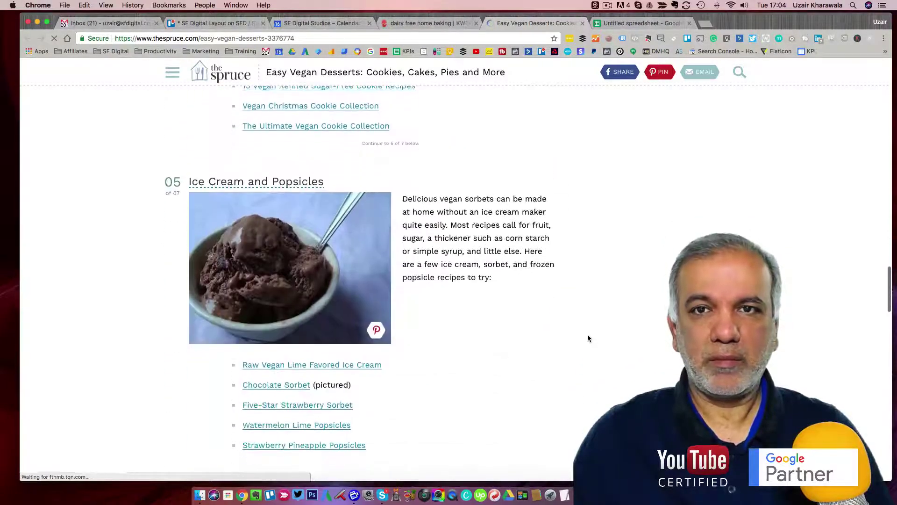
scroll(587, 335, down, 13)
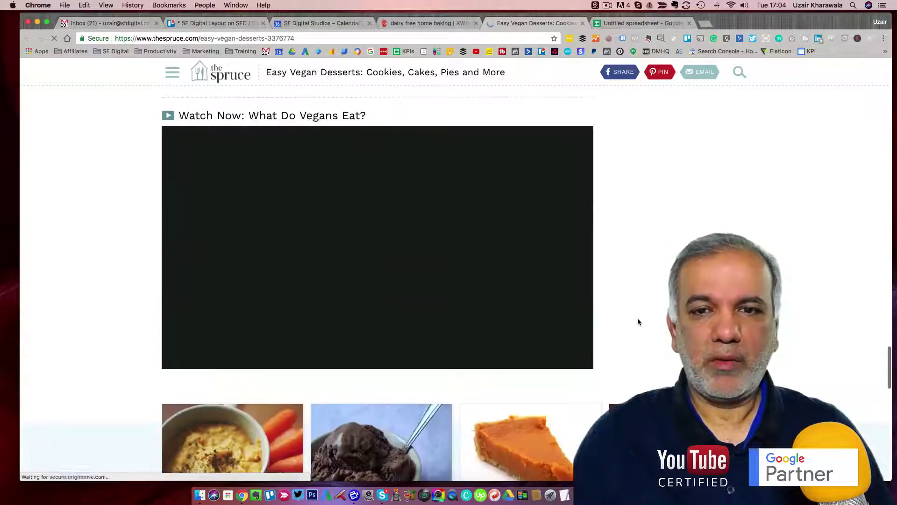
scroll(635, 318, up, 1)
scroll(634, 322, down, 4)
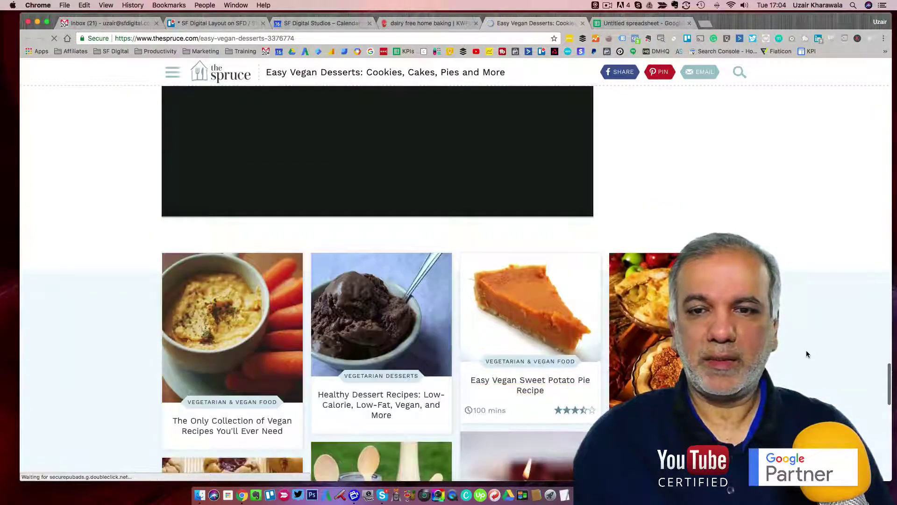
scroll(804, 351, down, 1)
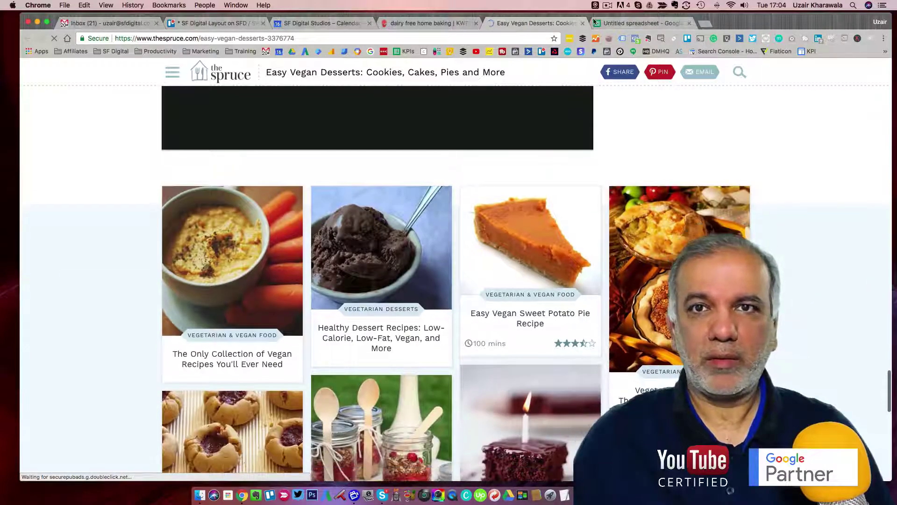
Step: Return to the KWFinder results and select the low-difficulty suggestions "dairy free butter" and "dairy free pudding"
click(426, 23)
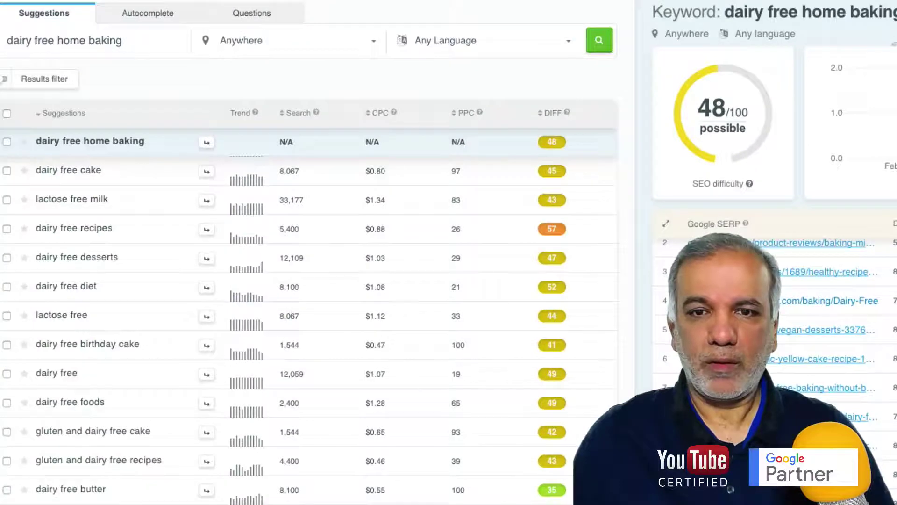
scroll(292, 282, down, 5)
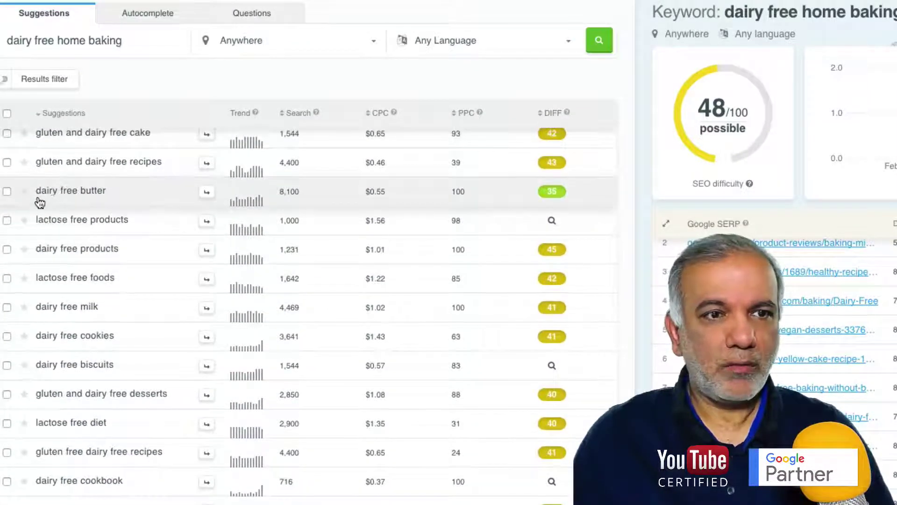
click(7, 191)
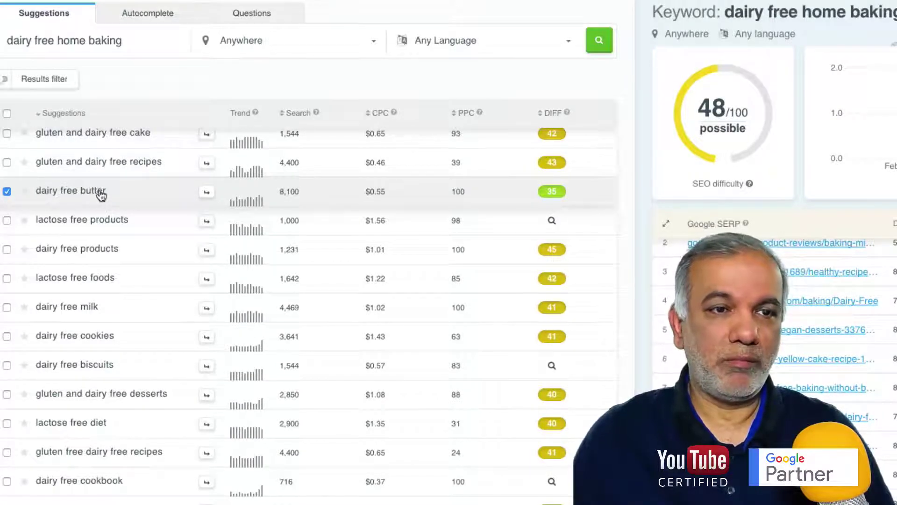
scroll(293, 395, down, 1)
scroll(292, 395, down, 6)
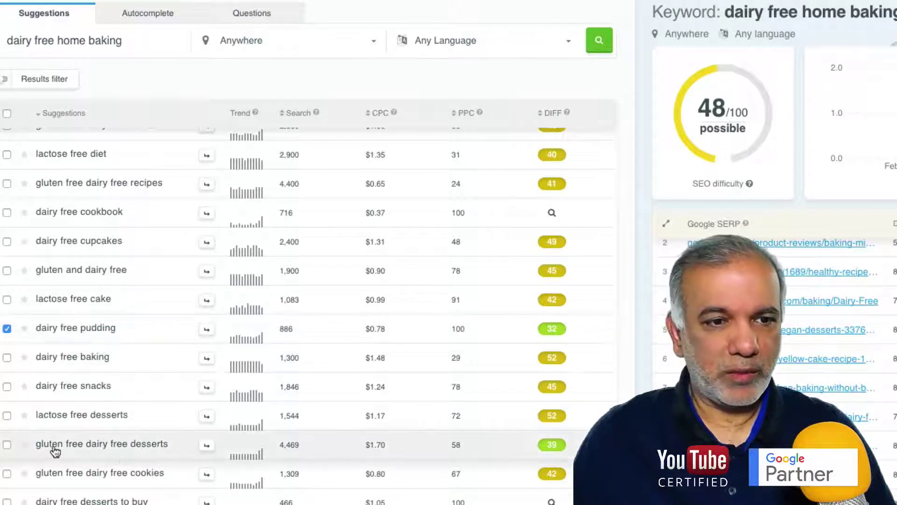
Step: Look through the remaining dairy free suggestions and check the SEO difficulty of "lactose free birthday cake"
scroll(145, 449, down, 4)
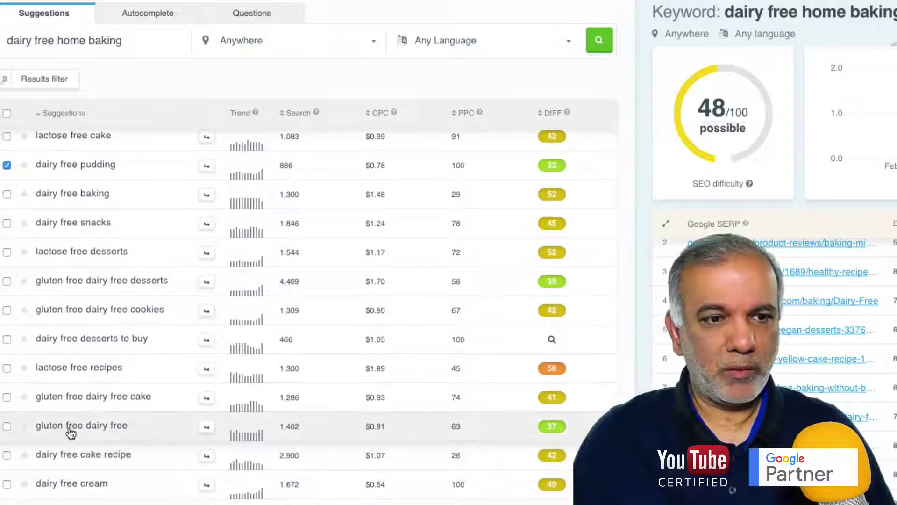
scroll(126, 430, down, 9)
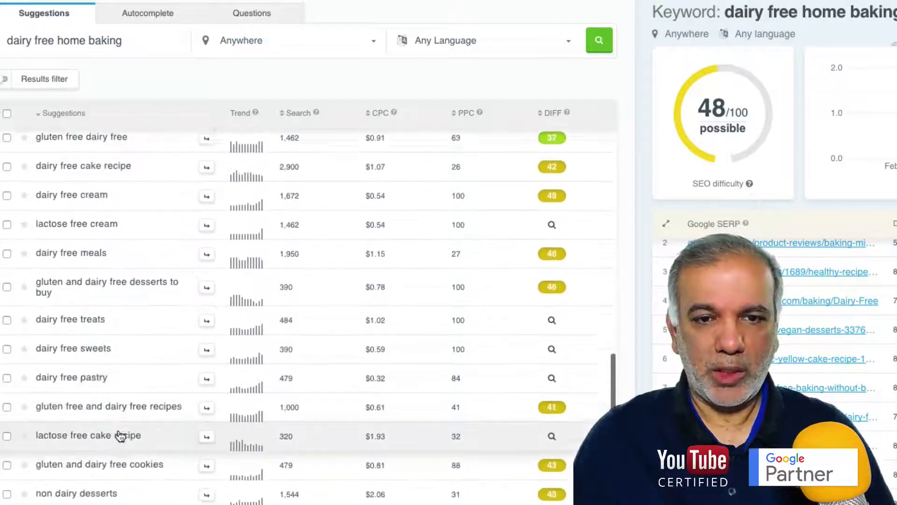
scroll(121, 436, down, 6)
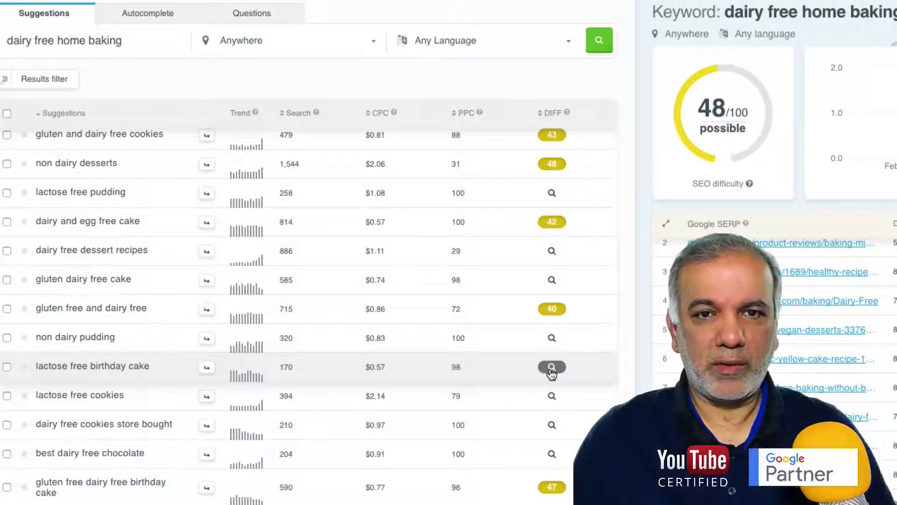
click(557, 371)
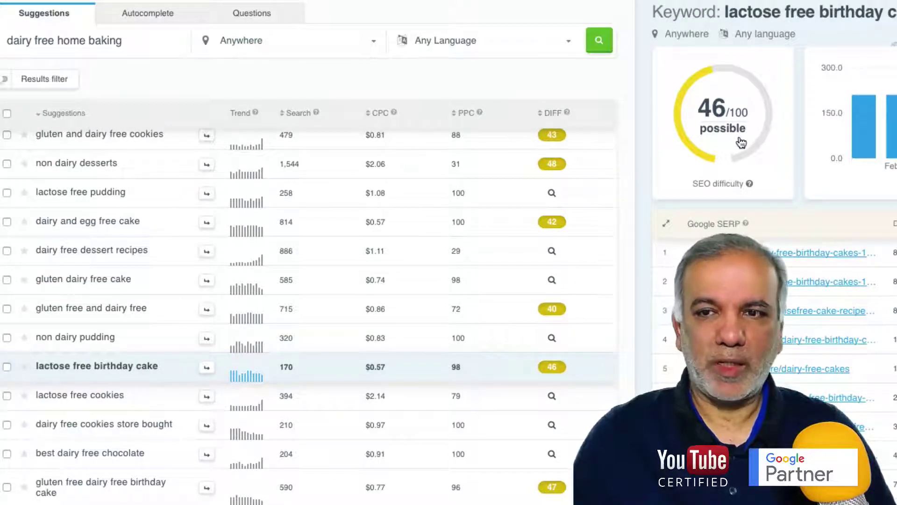
scroll(408, 310, down, 5)
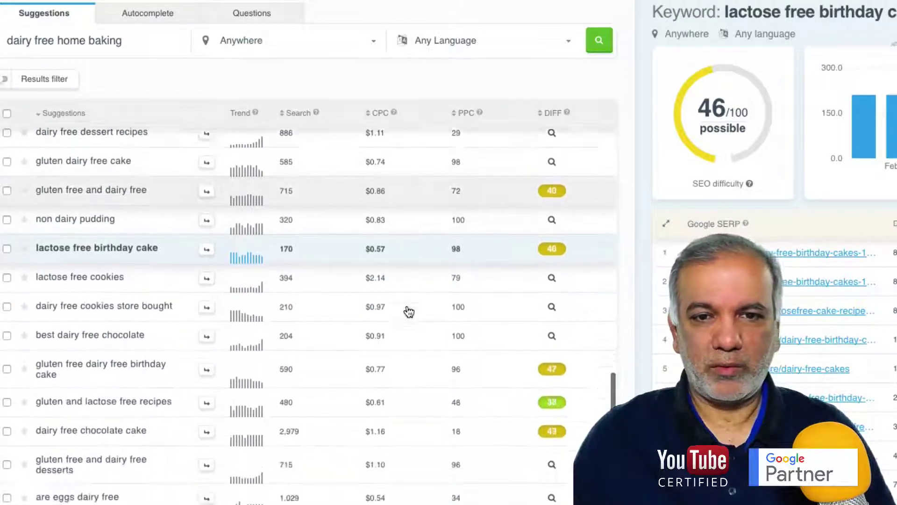